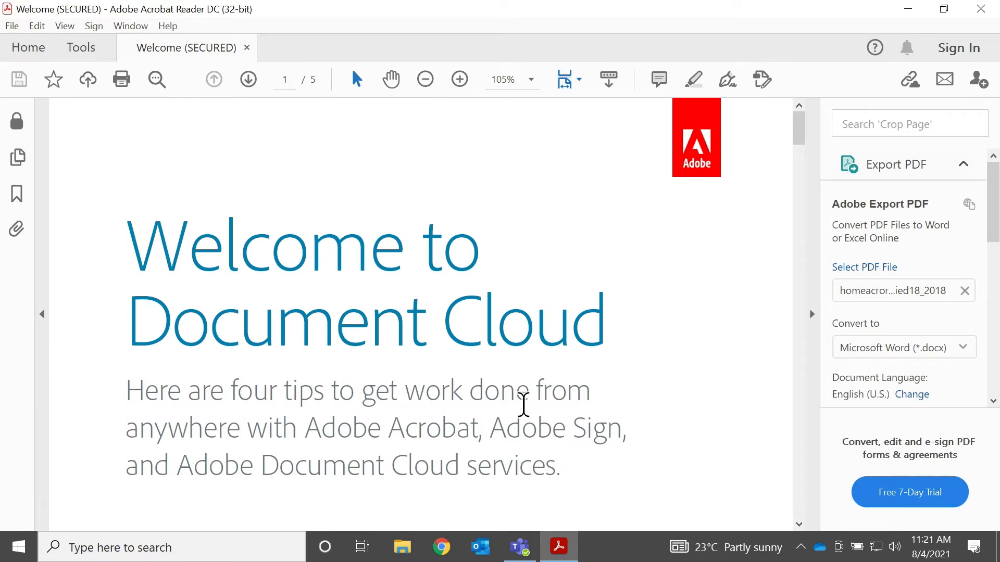
Scroll down through the Welcome PDF to its last page, page 5 of 5.
{"action": "scroll", "coordinate": [598, 279], "scroll_direction": "down", "scroll_amount": 10}
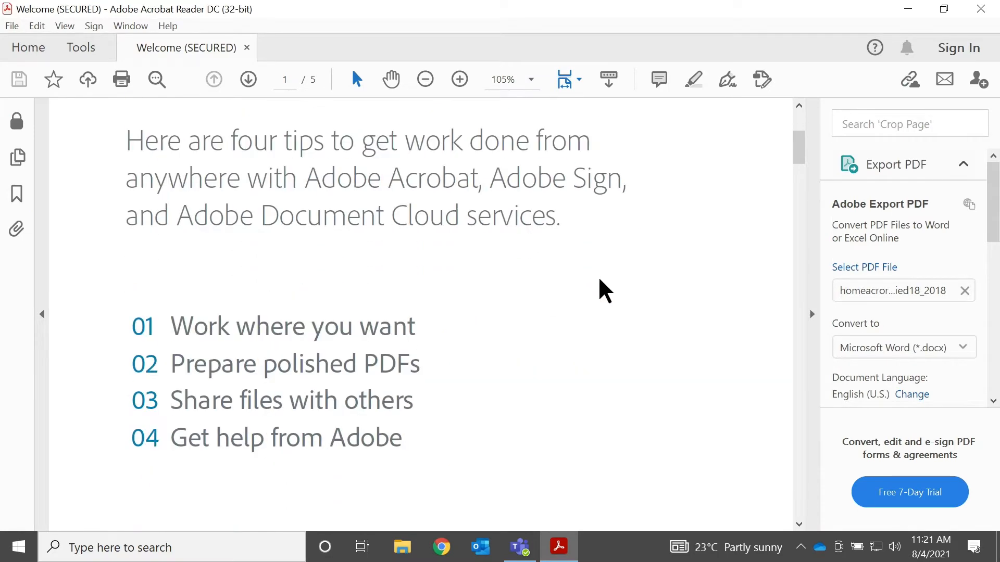
{"action": "scroll", "coordinate": [599, 281], "scroll_direction": "down", "scroll_amount": 20}
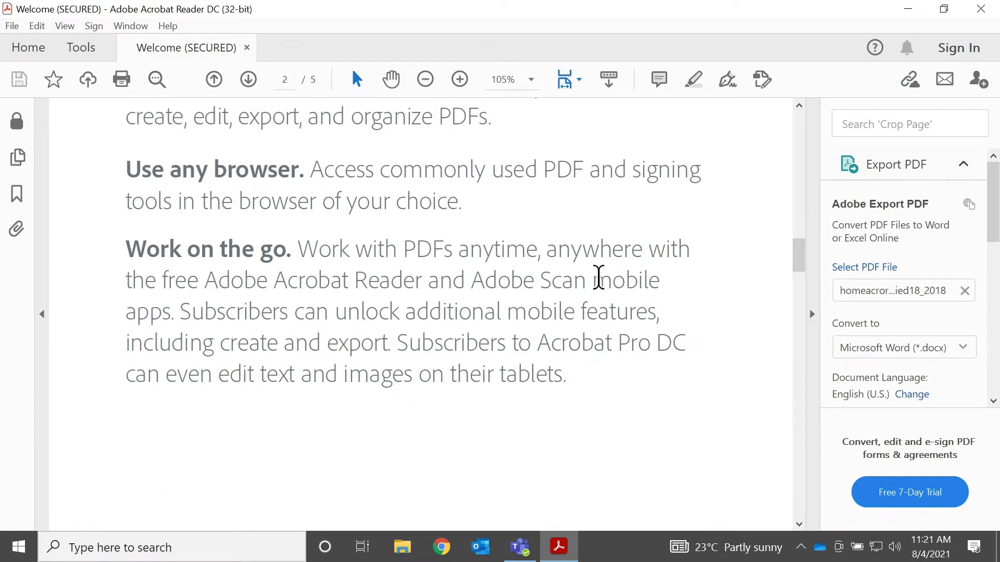
{"action": "scroll", "coordinate": [598, 281], "scroll_direction": "down", "scroll_amount": 5}
{"action": "scroll", "coordinate": [598, 281], "scroll_direction": "up", "scroll_amount": 20}
{"action": "scroll", "coordinate": [600, 281], "scroll_direction": "down", "scroll_amount": 20}
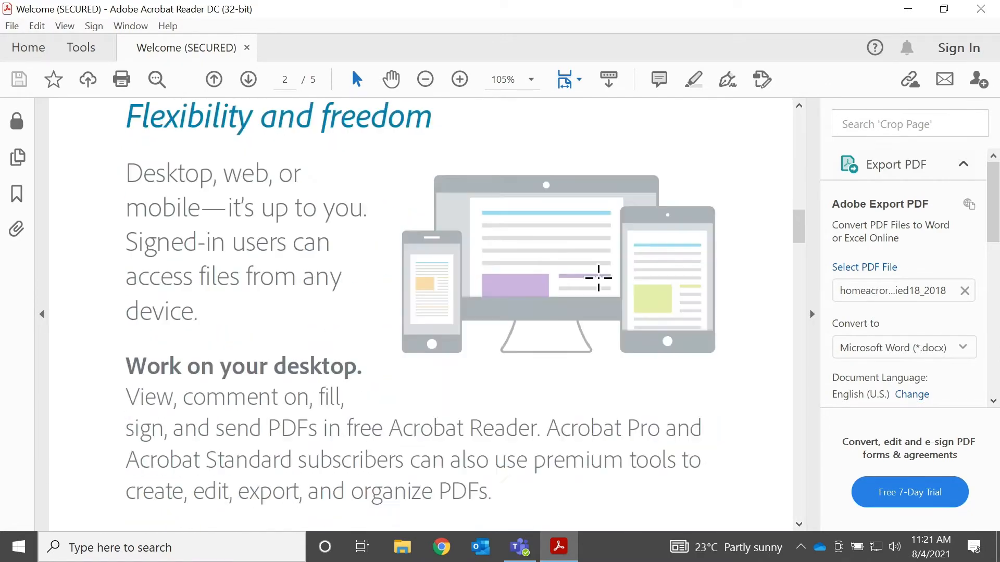
{"action": "scroll", "coordinate": [604, 291], "scroll_direction": "down", "scroll_amount": 20}
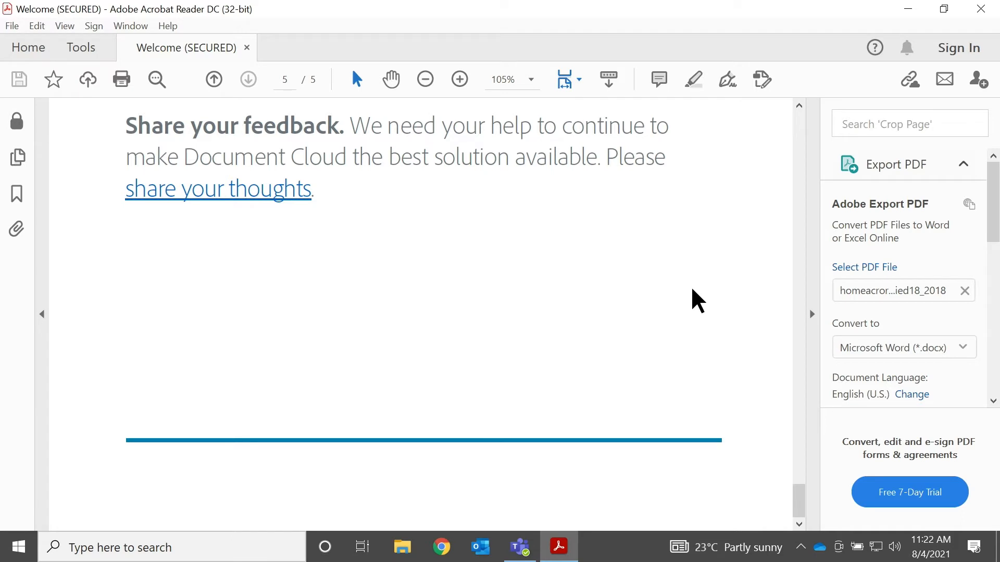
Open Fill & Sign's Add Signature dialog, type a name, then erase it so the name field is empty.
{"action": "left_click", "coordinate": [729, 79]}
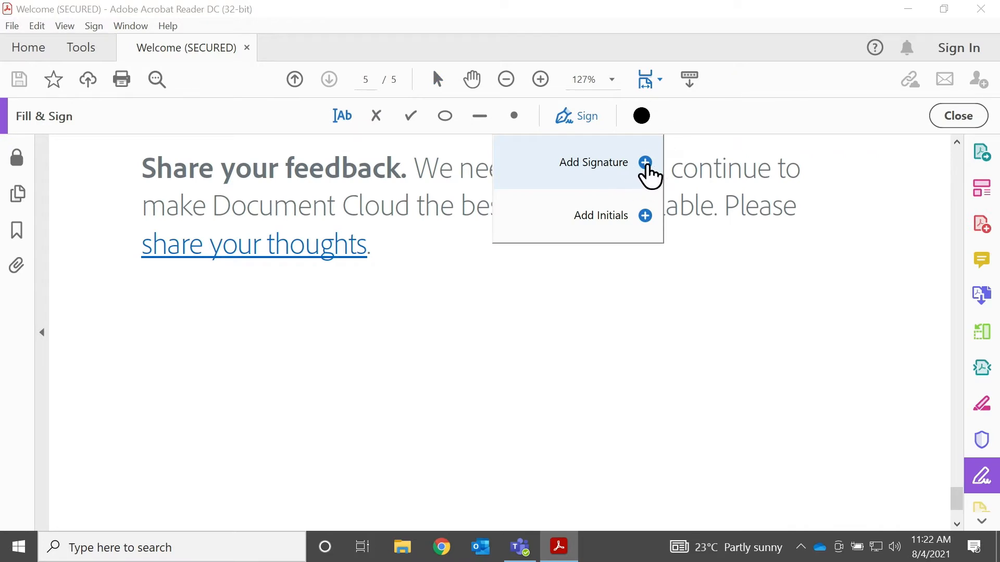
{"action": "left_click", "coordinate": [647, 165]}
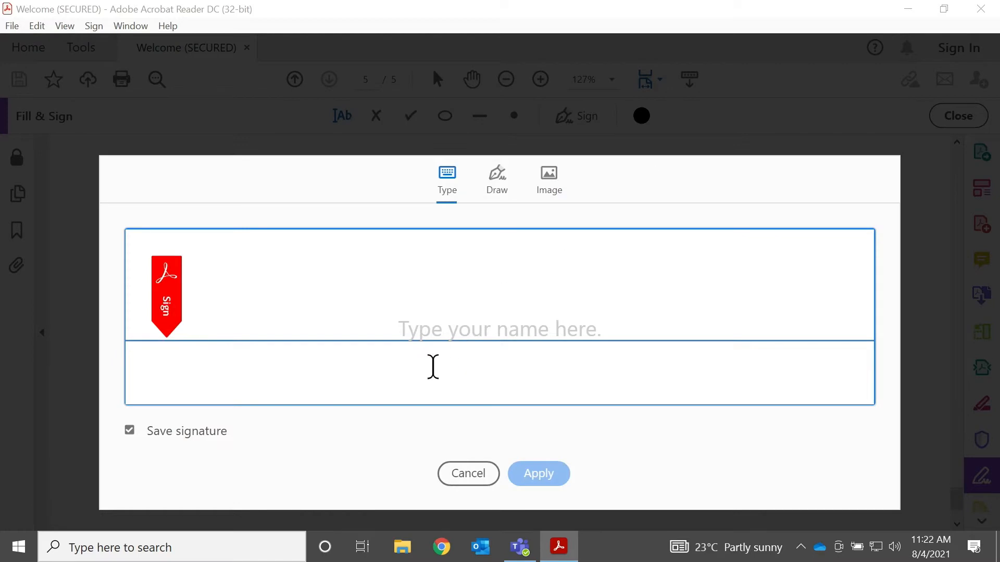
{"action": "type", "text": "Sebastia"}
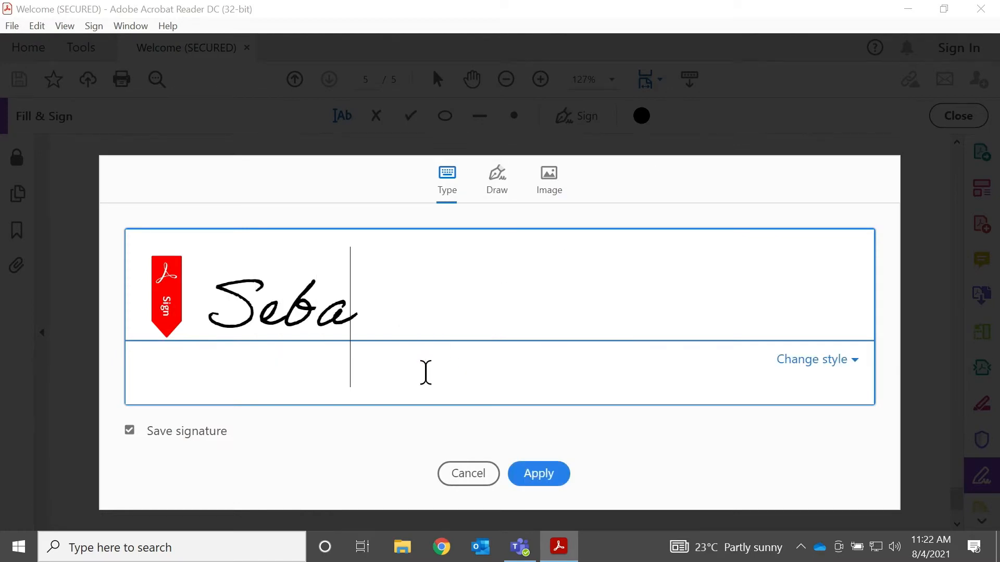
{"action": "type", "text": "n Voth"}
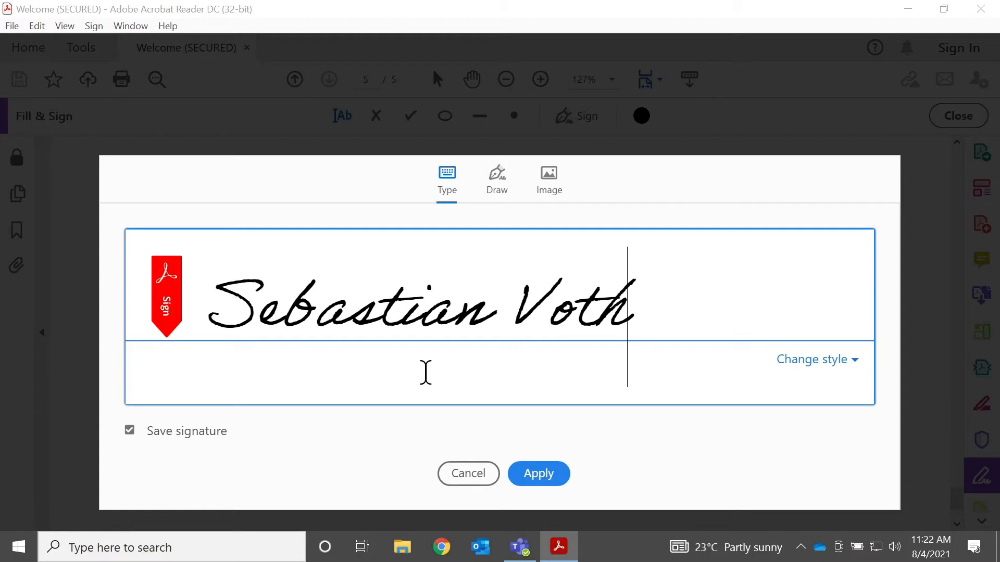
{"action": "key", "text": "BackSpace"}
{"action": "key", "text": "BackSpace"}
{"action": "key", "text": "BackSpace"}
{"action": "key", "text": "BackSpace"}
{"action": "key", "text": "BackSpace"}
{"action": "key", "text": "BackSpace"}
{"action": "key", "text": "BackSpace"}
{"action": "key", "text": "BackSpace"}
{"action": "key", "text": "BackSpace"}
{"action": "key", "text": "BackSpace"}
{"action": "key", "text": "BackSpace"}
{"action": "key", "text": "BackSpace"}
{"action": "key", "text": "BackSpace"}
{"action": "key", "text": "BackSpace"}
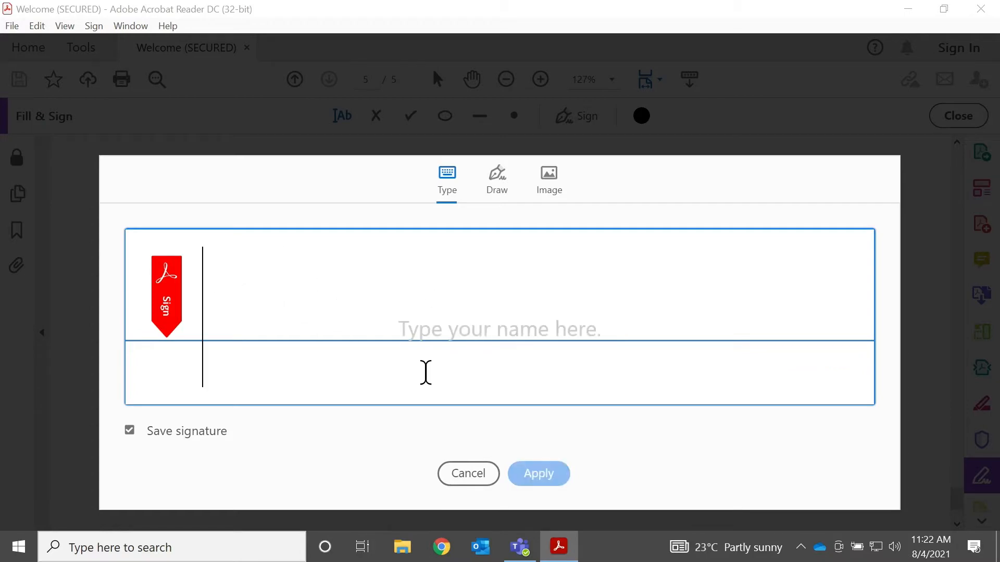
On the Draw tab, draw a freehand signature, clear it, redraw it with a loop, and apply it.
{"action": "left_click", "coordinate": [489, 178]}
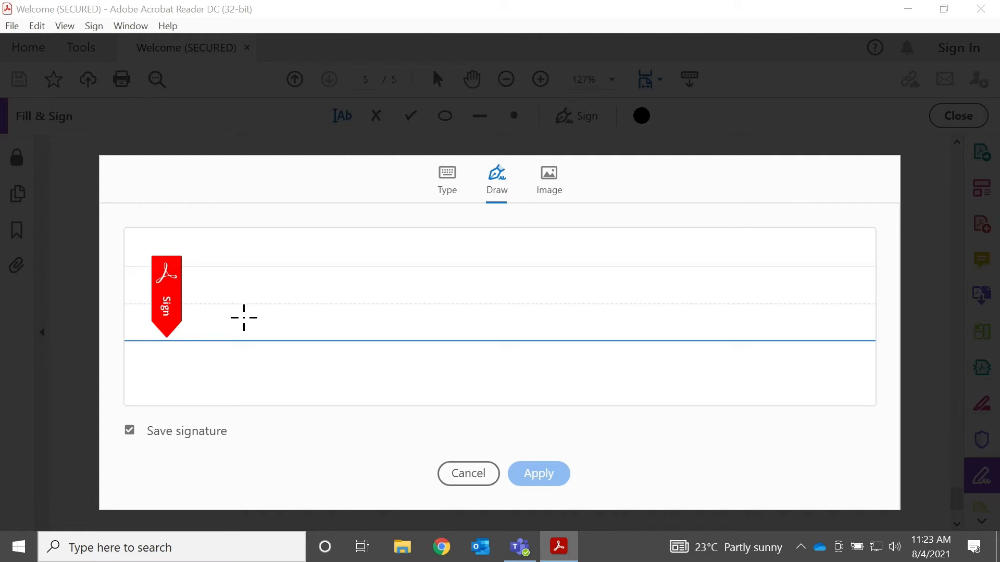
{"action": "mouse_move", "coordinate": [214, 328]}
{"action": "left_mouse_down"}
{"action": "mouse_move", "coordinate": [279, 232]}
{"action": "mouse_move", "coordinate": [334, 260]}
{"action": "mouse_move", "coordinate": [395, 326]}
{"action": "mouse_move", "coordinate": [525, 316]}
{"action": "mouse_move", "coordinate": [592, 336]}
{"action": "mouse_move", "coordinate": [624, 292]}
{"action": "mouse_move", "coordinate": [426, 258]}
{"action": "mouse_move", "coordinate": [610, 323]}
{"action": "left_mouse_up"}
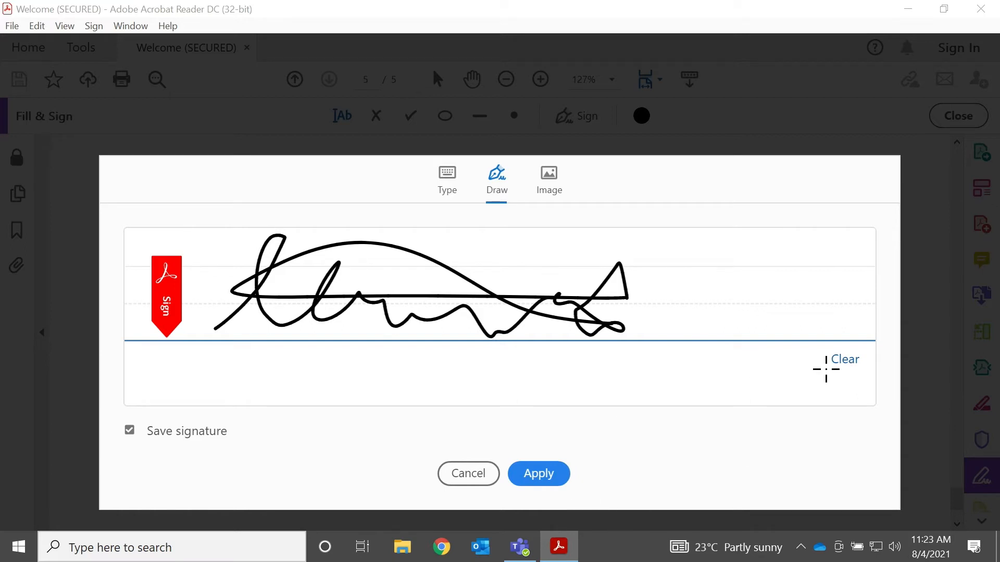
{"action": "left_click", "coordinate": [838, 362]}
{"action": "mouse_move", "coordinate": [223, 337]}
{"action": "left_mouse_down"}
{"action": "mouse_move", "coordinate": [299, 295]}
{"action": "mouse_move", "coordinate": [326, 317]}
{"action": "mouse_move", "coordinate": [386, 330]}
{"action": "mouse_move", "coordinate": [484, 310]}
{"action": "mouse_move", "coordinate": [594, 308]}
{"action": "mouse_move", "coordinate": [645, 270]}
{"action": "mouse_move", "coordinate": [636, 241]}
{"action": "mouse_move", "coordinate": [648, 271]}
{"action": "left_mouse_up"}
{"action": "left_click_drag", "start_coordinate": [539, 339], "coordinate": [655, 406]}
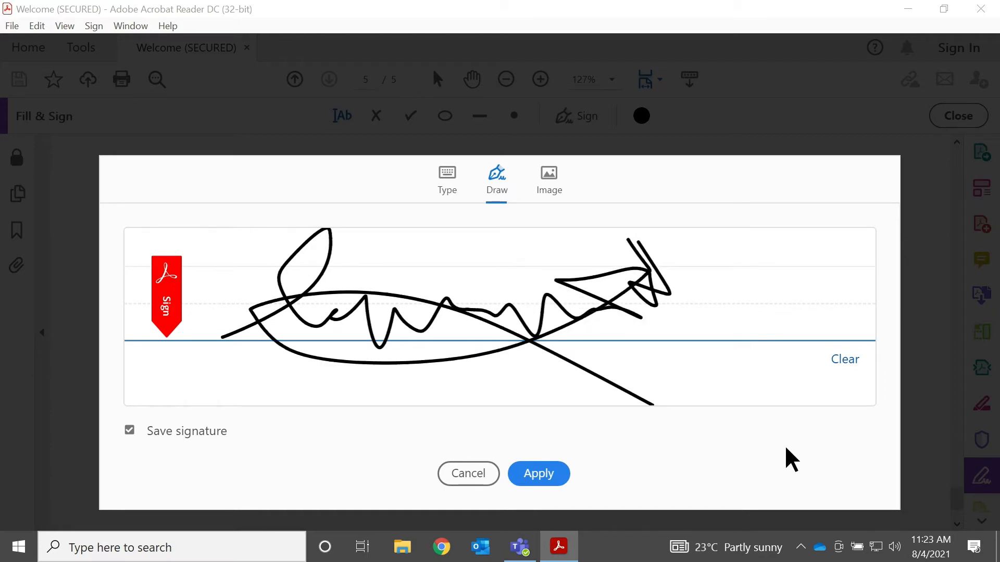
{"action": "left_click", "coordinate": [546, 479]}
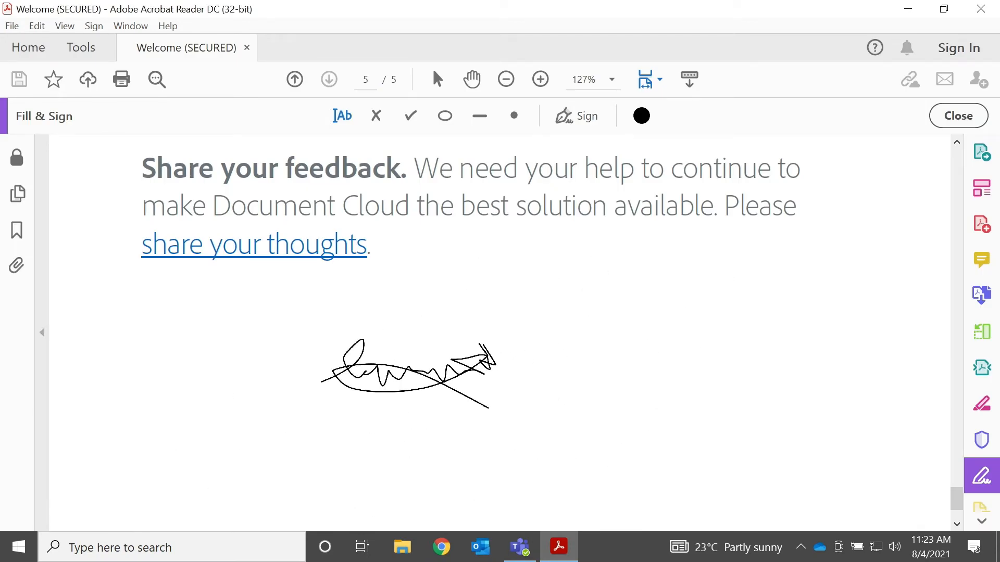
Place the drawn signature just above the left end of the long blue line.
{"action": "scroll", "coordinate": [409, 372], "scroll_direction": "up", "scroll_amount": 1}
{"action": "scroll", "coordinate": [409, 373], "scroll_direction": "down", "scroll_amount": 5}
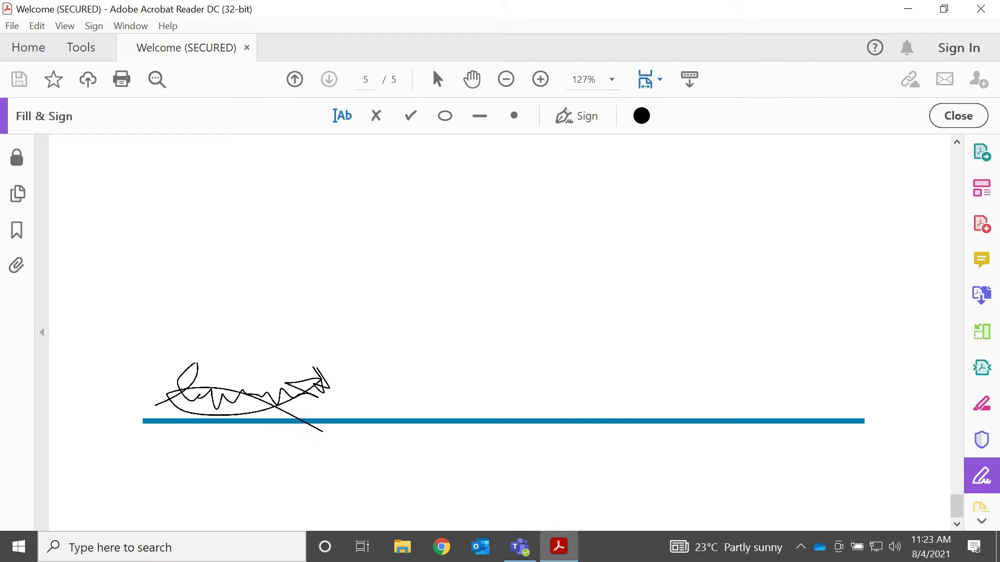
{"action": "left_click", "coordinate": [237, 397]}
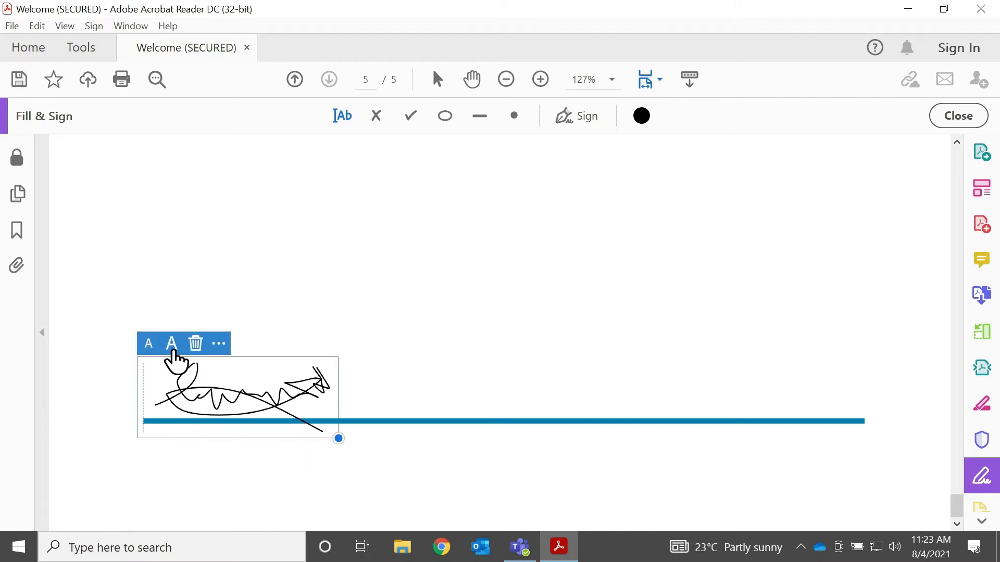
Enlarge then shrink the placed signature three steps each, and deselect it to finish.
{"action": "left_click", "coordinate": [172, 350]}
{"action": "left_click", "coordinate": [172, 350]}
{"action": "left_click", "coordinate": [172, 350]}
{"action": "left_click", "coordinate": [150, 345]}
{"action": "left_click", "coordinate": [149, 345]}
{"action": "left_click", "coordinate": [150, 344]}
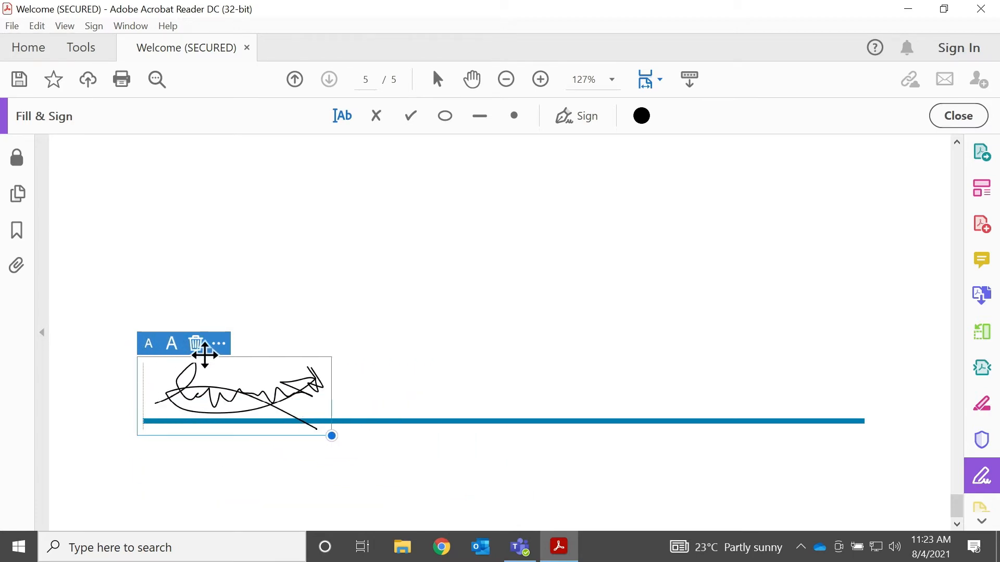
{"action": "left_click", "coordinate": [222, 346]}
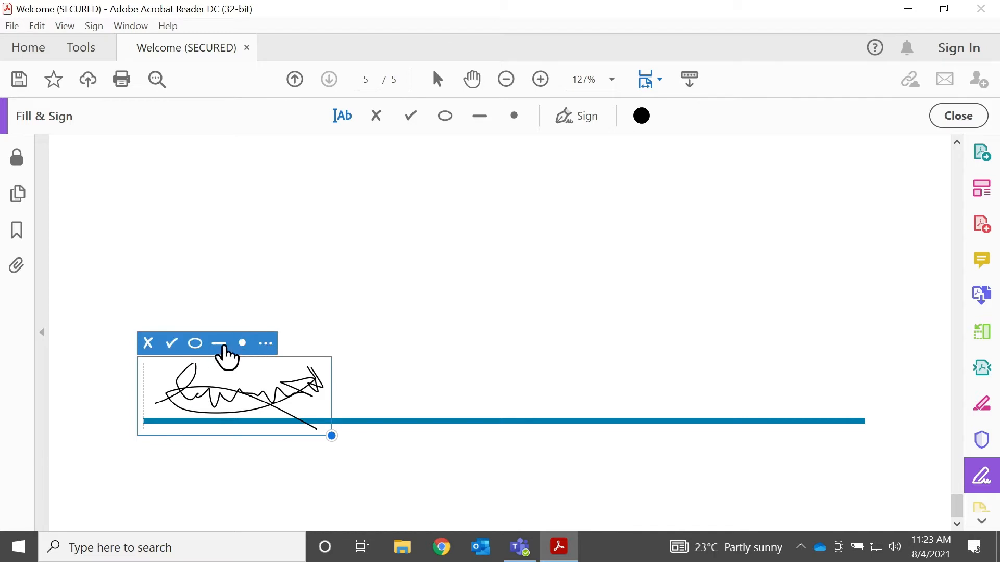
{"action": "left_click", "coordinate": [266, 344]}
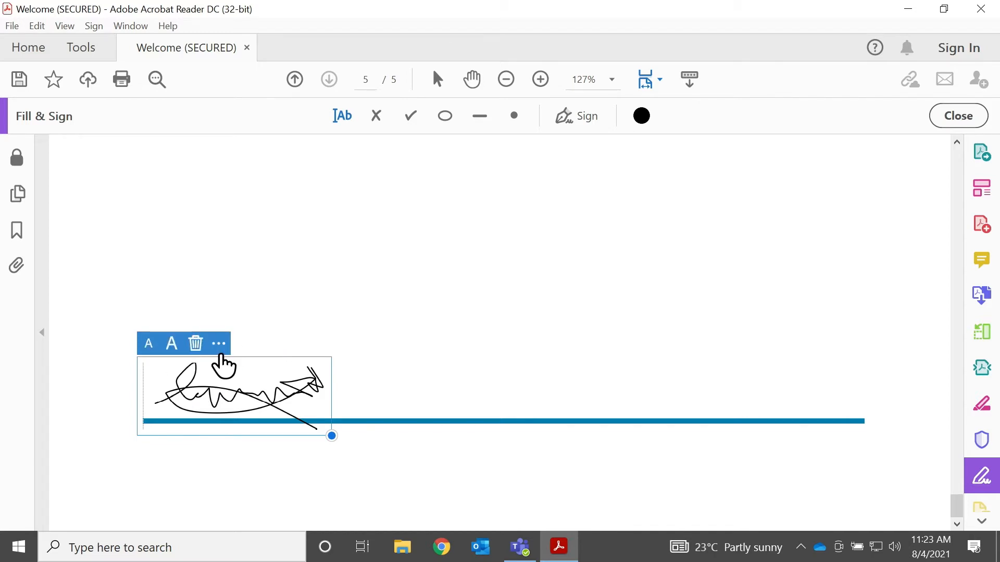
{"action": "left_click", "coordinate": [422, 372]}
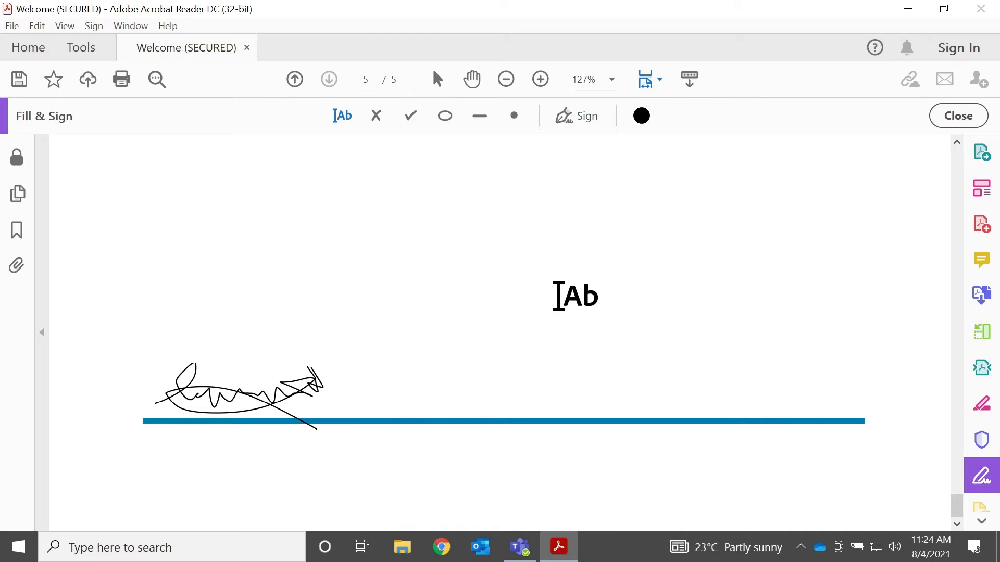
Delete the saved drawn signature, cancel the new-signature dialog, and minimize Acrobat Reader.
{"action": "left_click", "coordinate": [581, 128]}
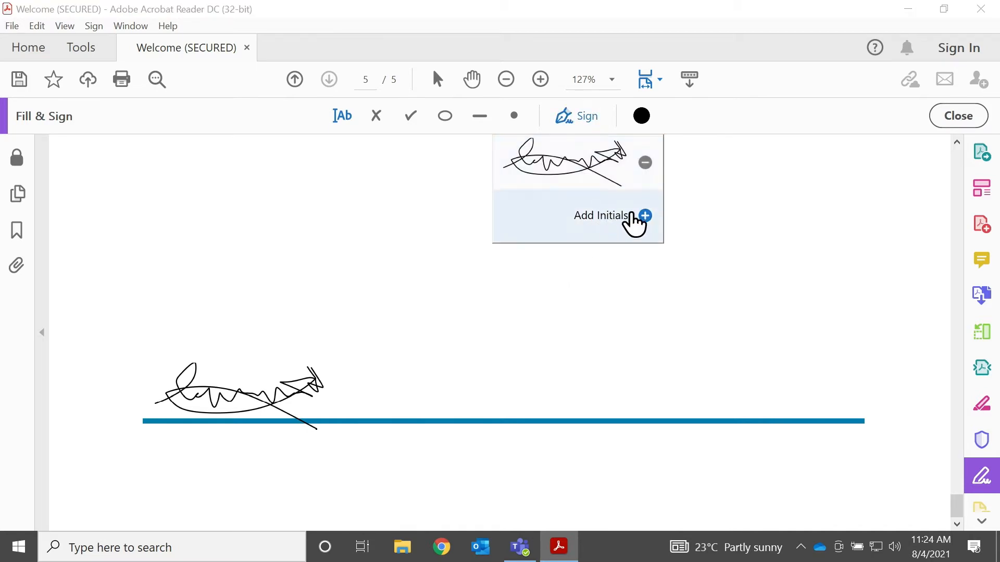
{"action": "left_click", "coordinate": [645, 162]}
{"action": "left_click", "coordinate": [645, 162]}
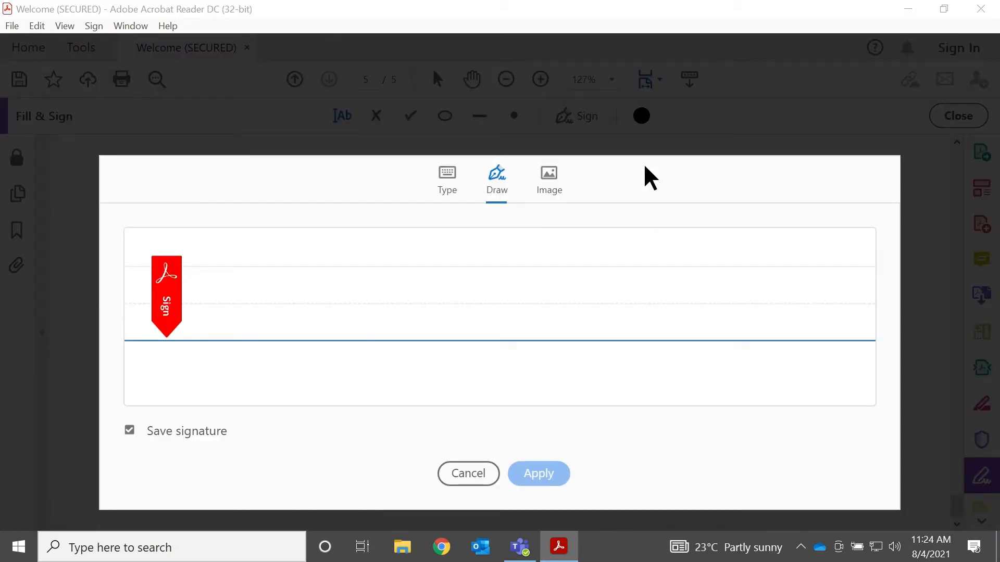
{"action": "left_click", "coordinate": [550, 193]}
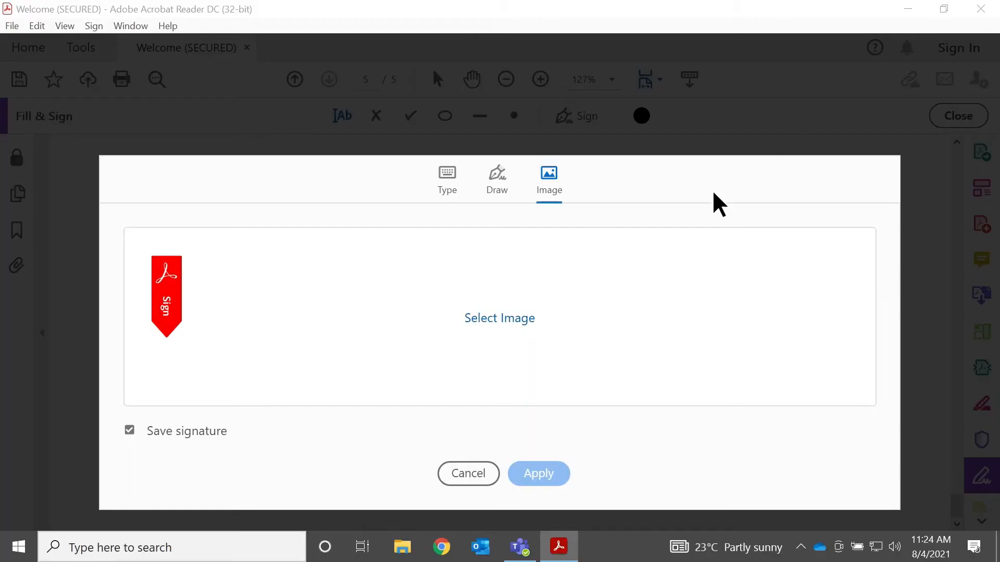
{"action": "left_click", "coordinate": [468, 473]}
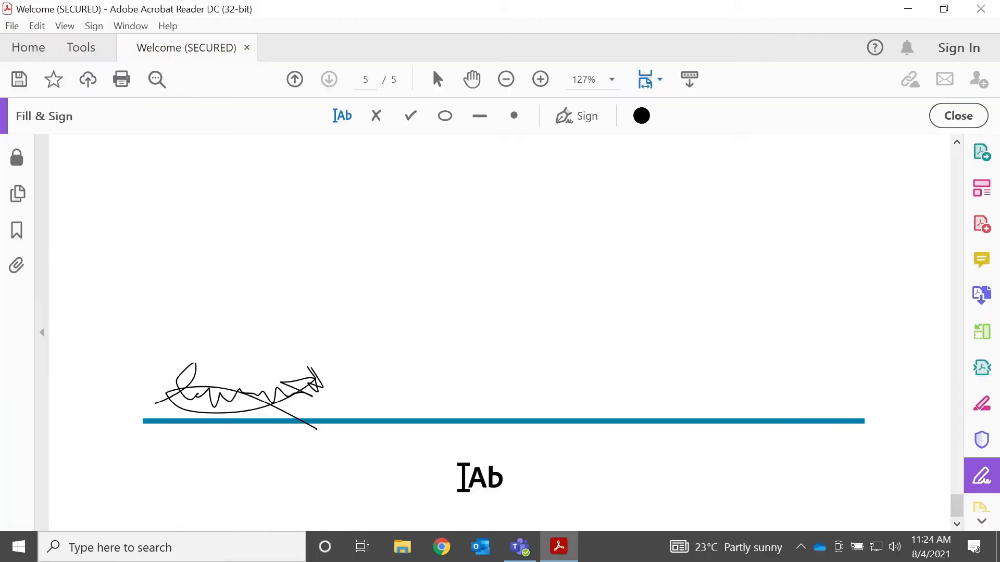
{"action": "left_click", "coordinate": [907, 8]}
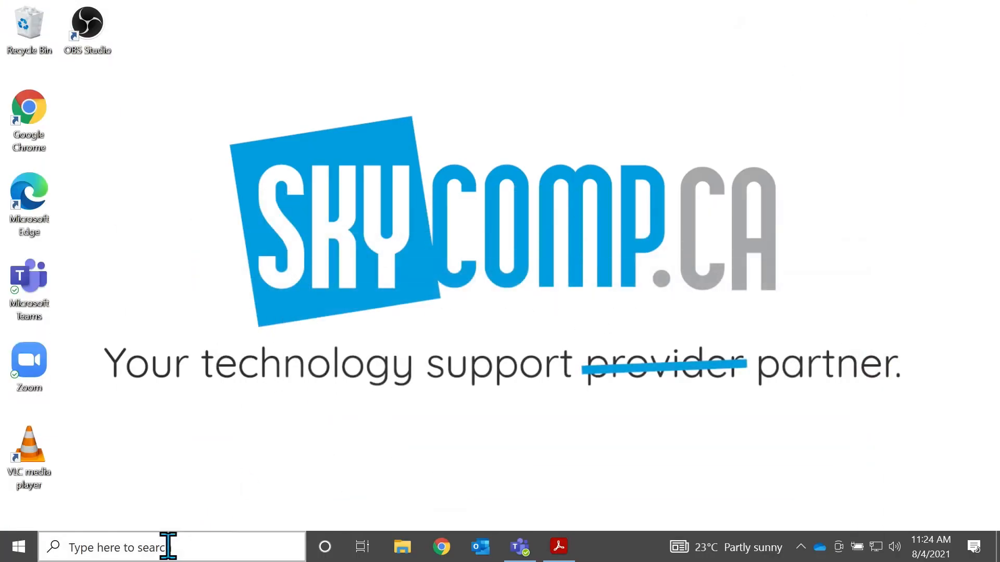
Launch Paint from the taskbar search and maximize it with a blank 1152 × 648 canvas.
{"action": "left_click", "coordinate": [168, 547]}
{"action": "type", "text": "Paitn"}
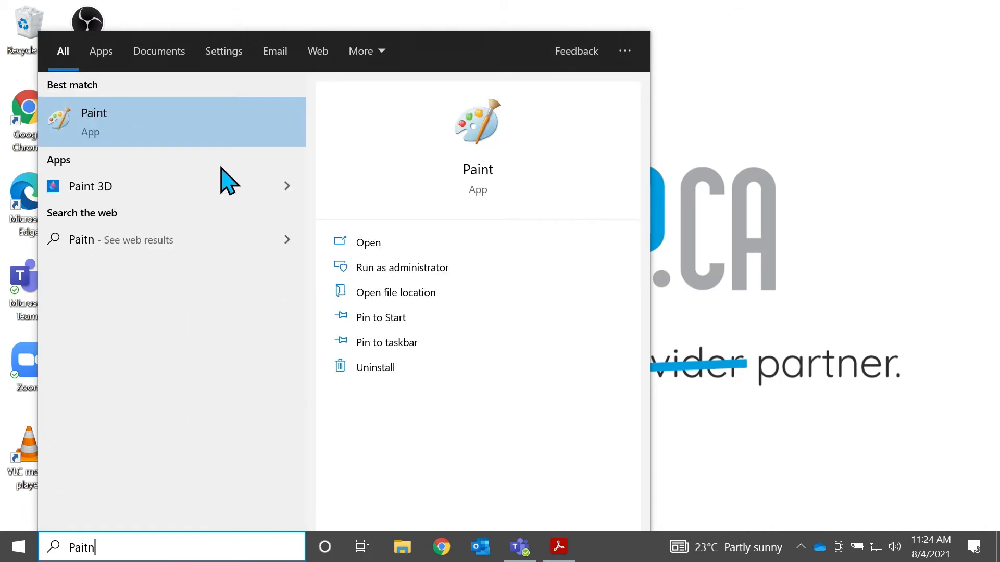
{"action": "left_click", "coordinate": [187, 127]}
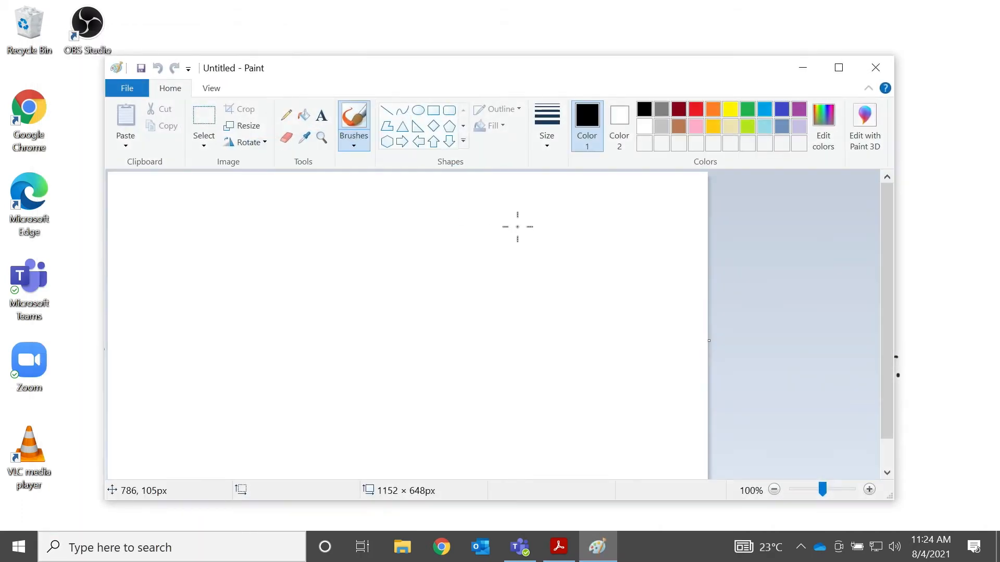
{"action": "left_click", "coordinate": [838, 68]}
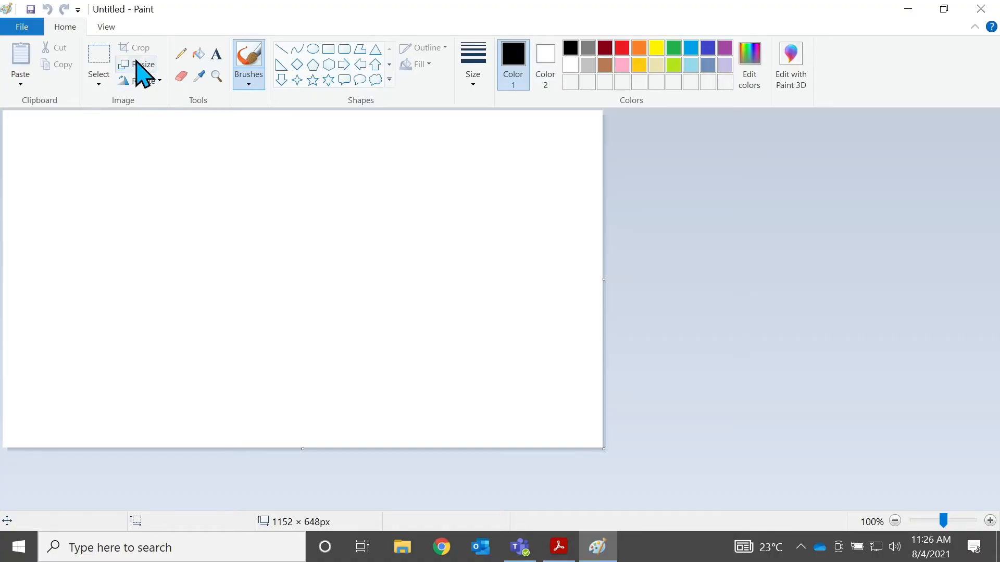
Resize the canvas by pixels to 600 wide by 60 high.
{"action": "left_click", "coordinate": [138, 65]}
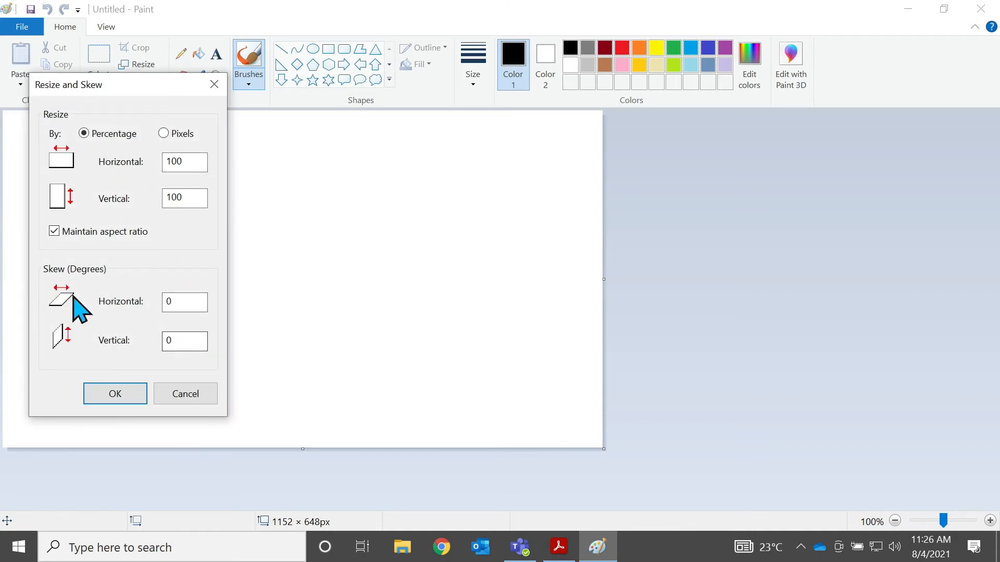
{"action": "left_click", "coordinate": [170, 134]}
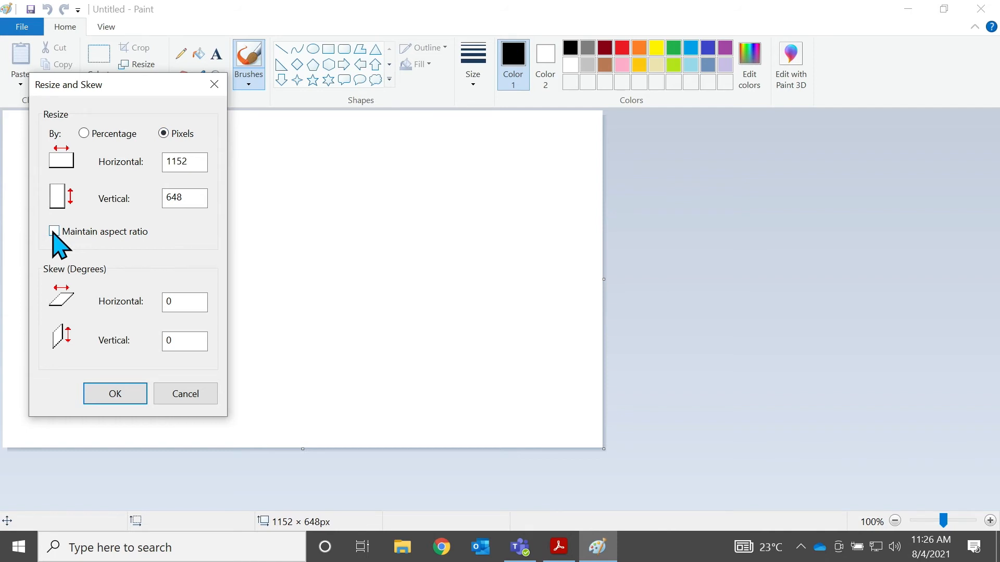
{"action": "double_click", "coordinate": [197, 161]}
{"action": "type", "text": "600"}
{"action": "double_click", "coordinate": [192, 197]}
{"action": "type", "text": "60"}
{"action": "left_click", "coordinate": [141, 395]}
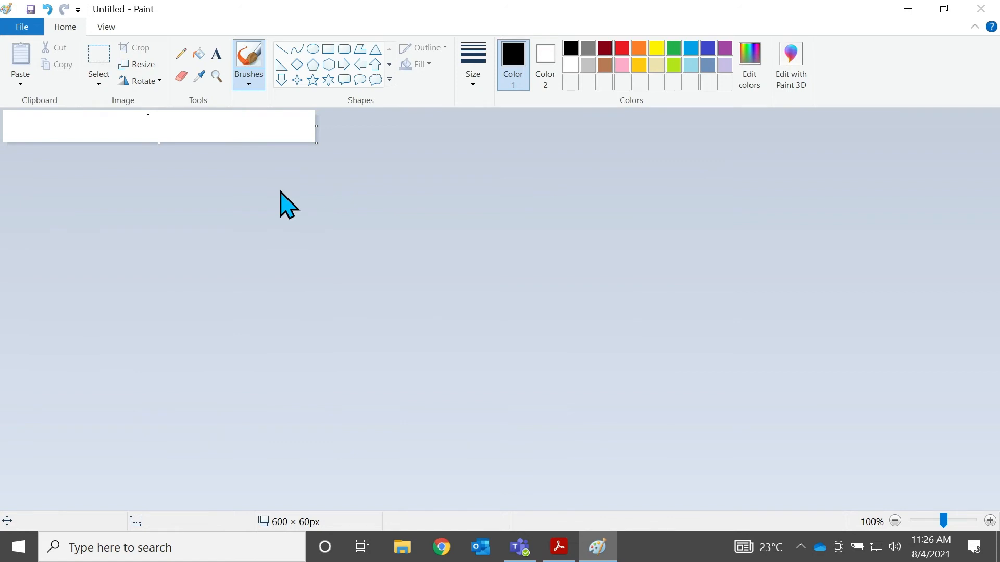
Zoom in on the small canvas to 300% with the Magnifier.
{"action": "left_click", "coordinate": [217, 77]}
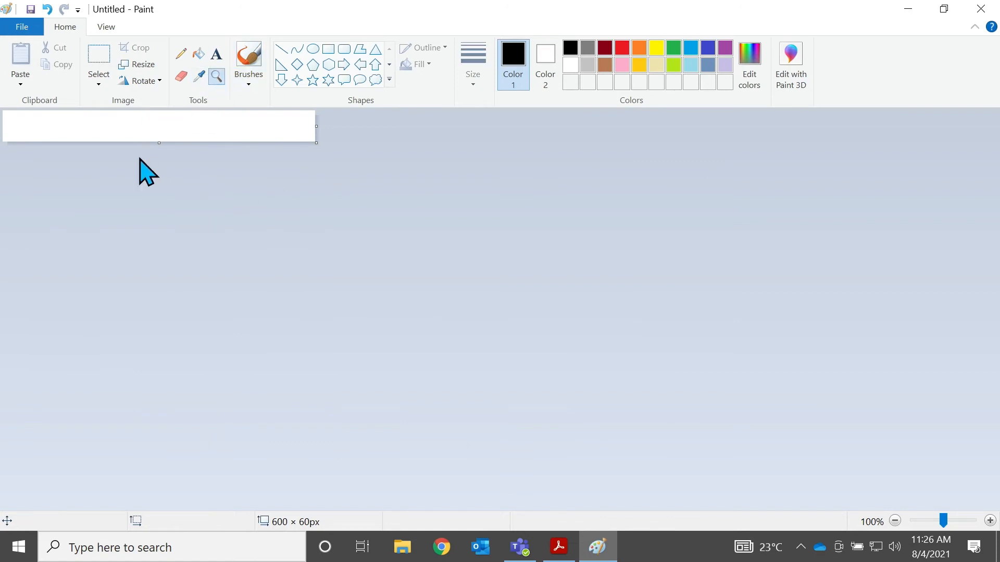
{"action": "left_click", "coordinate": [140, 125]}
{"action": "left_click", "coordinate": [146, 136]}
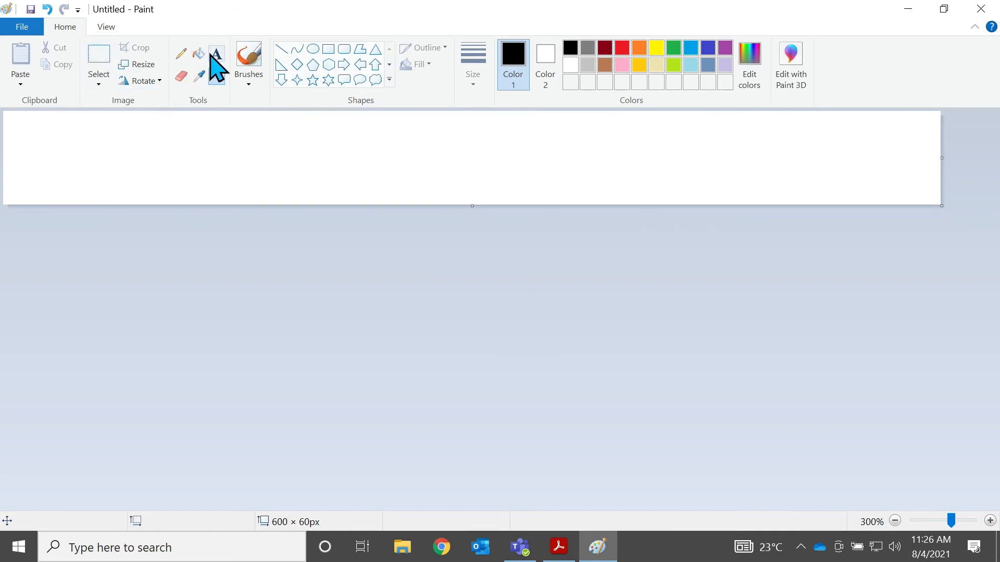
Pick the plain Brush and drag a black freehand signature across the 600-pixel strip.
{"action": "left_click", "coordinate": [181, 54]}
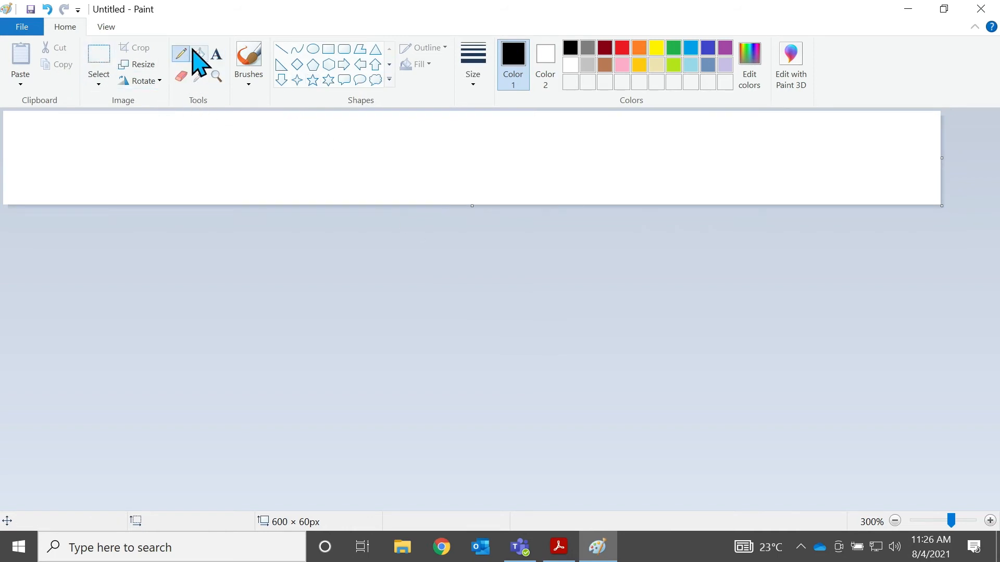
{"action": "left_click", "coordinate": [248, 67]}
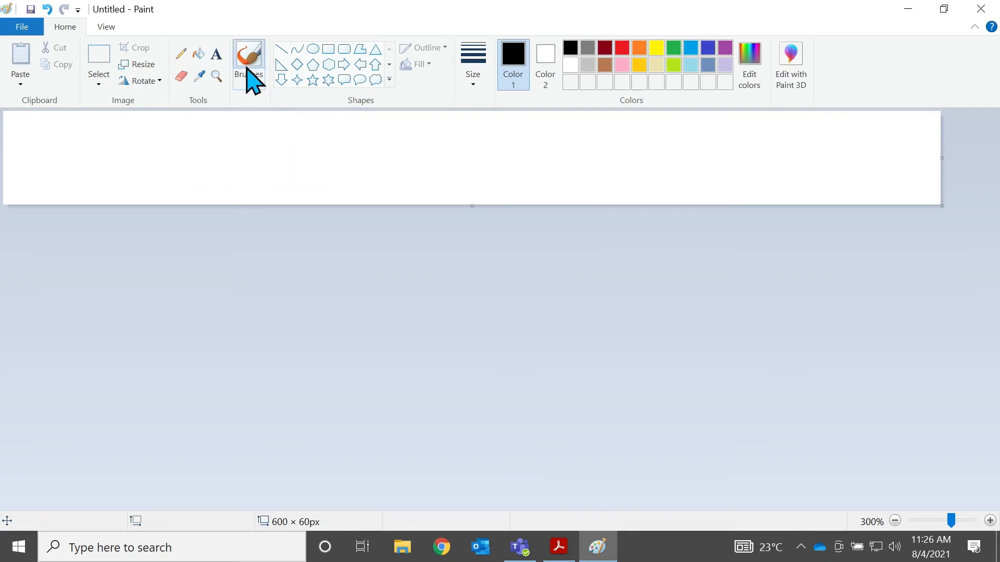
{"action": "left_click", "coordinate": [246, 75]}
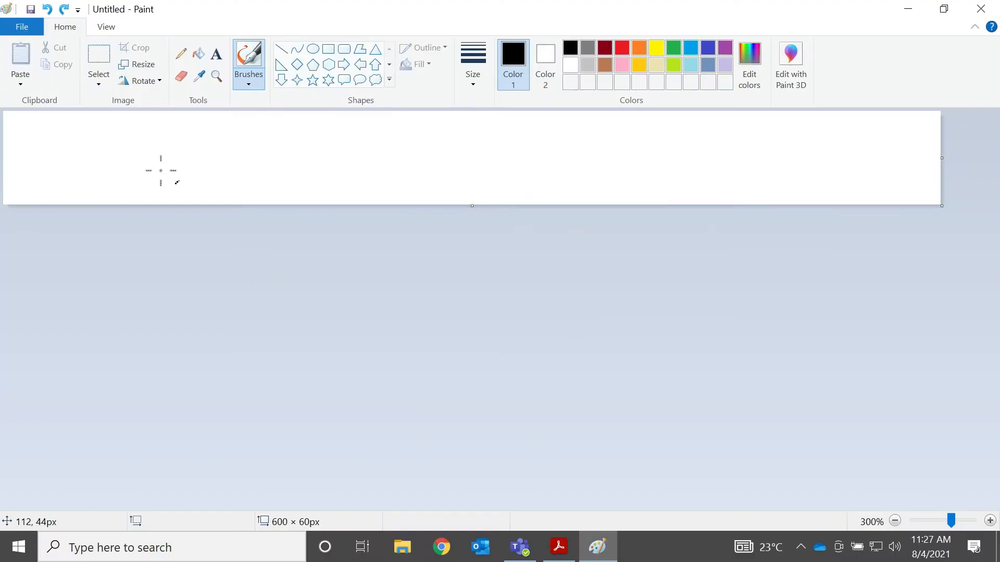
{"action": "left_click", "coordinate": [253, 85]}
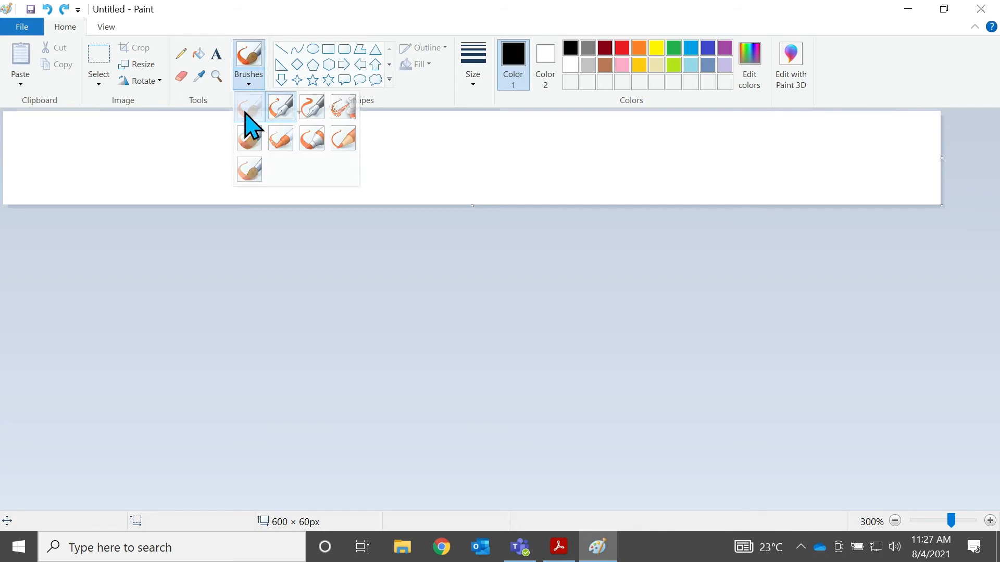
{"action": "left_click", "coordinate": [247, 107]}
{"action": "mouse_move", "coordinate": [19, 196]}
{"action": "left_mouse_down"}
{"action": "mouse_move", "coordinate": [466, 141]}
{"action": "mouse_move", "coordinate": [593, 154]}
{"action": "mouse_move", "coordinate": [347, 177]}
{"action": "mouse_move", "coordinate": [619, 196]}
{"action": "left_mouse_up"}
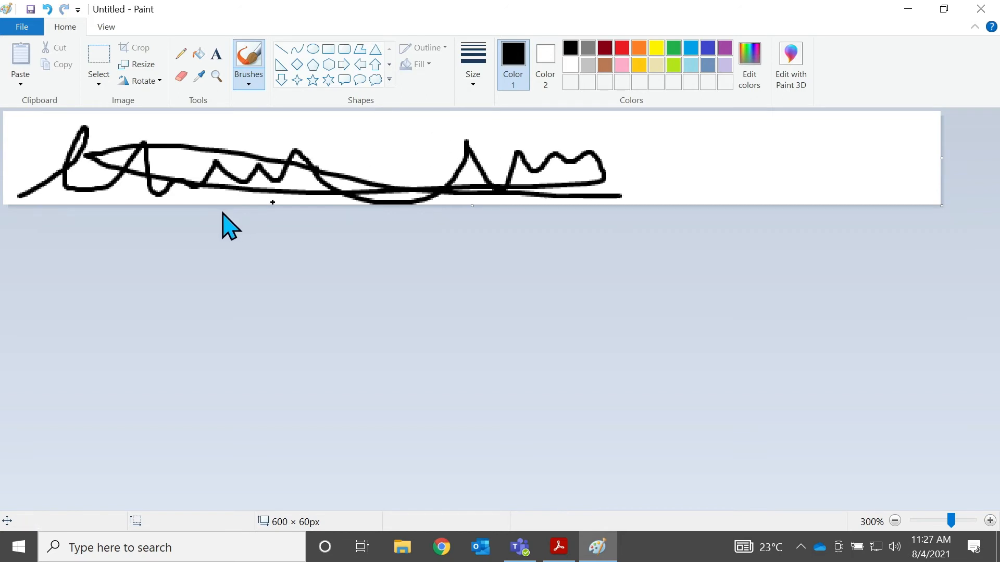
Save the drawing as a PNG picture named Signature_1 on the Desktop.
{"action": "left_click", "coordinate": [21, 29]}
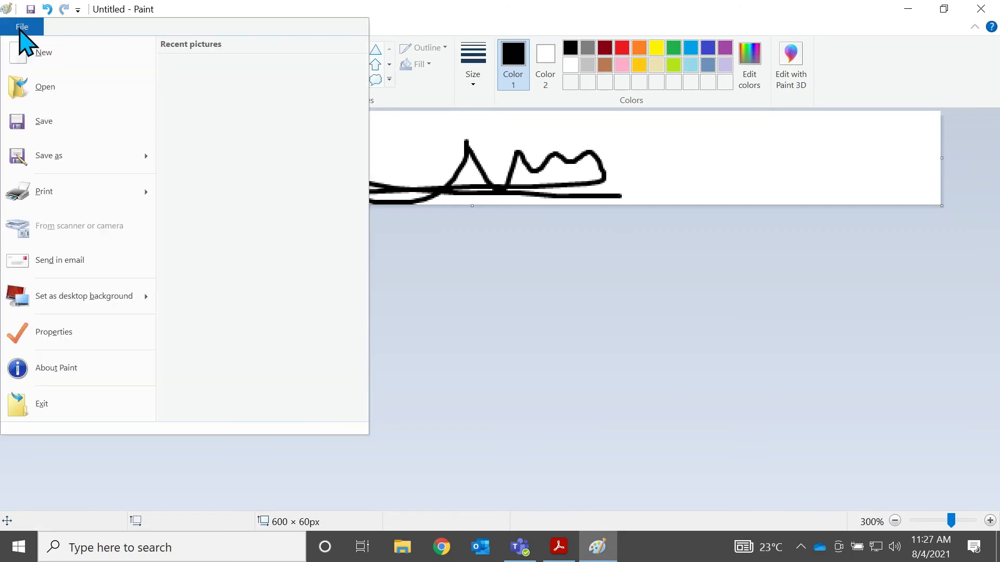
{"action": "mouse_move", "coordinate": [123, 163]}
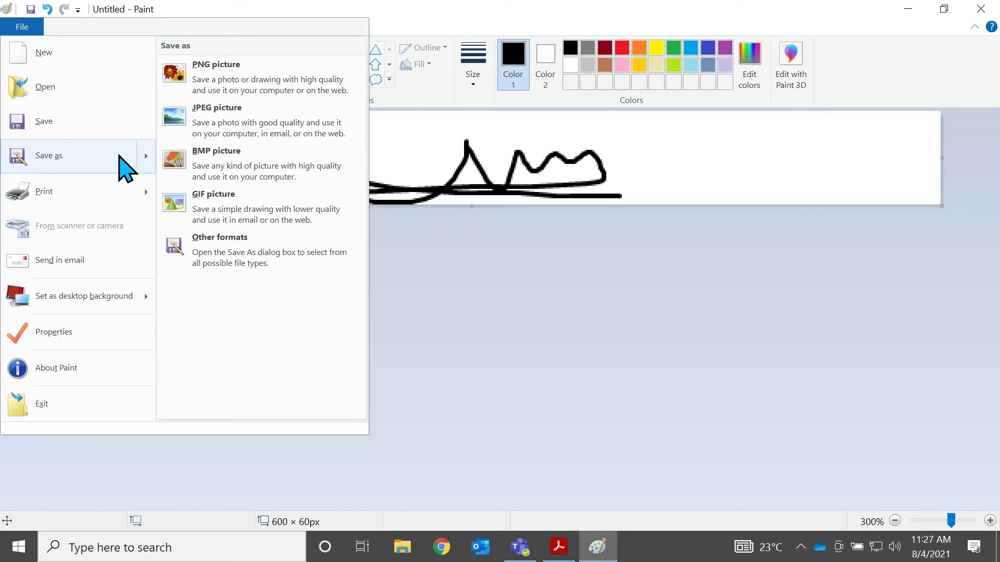
{"action": "left_click", "coordinate": [243, 78]}
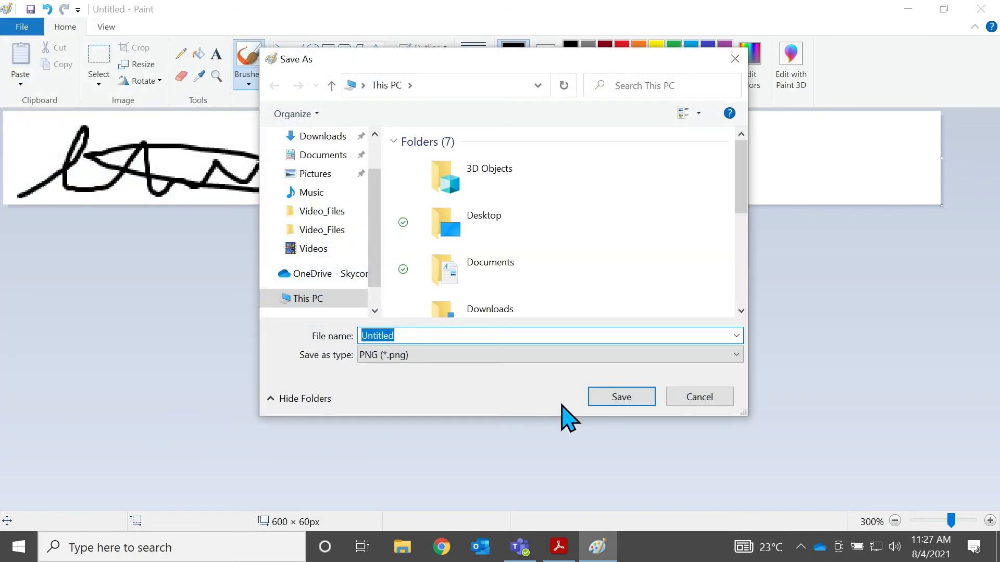
{"action": "type", "text": "Signature_1"}
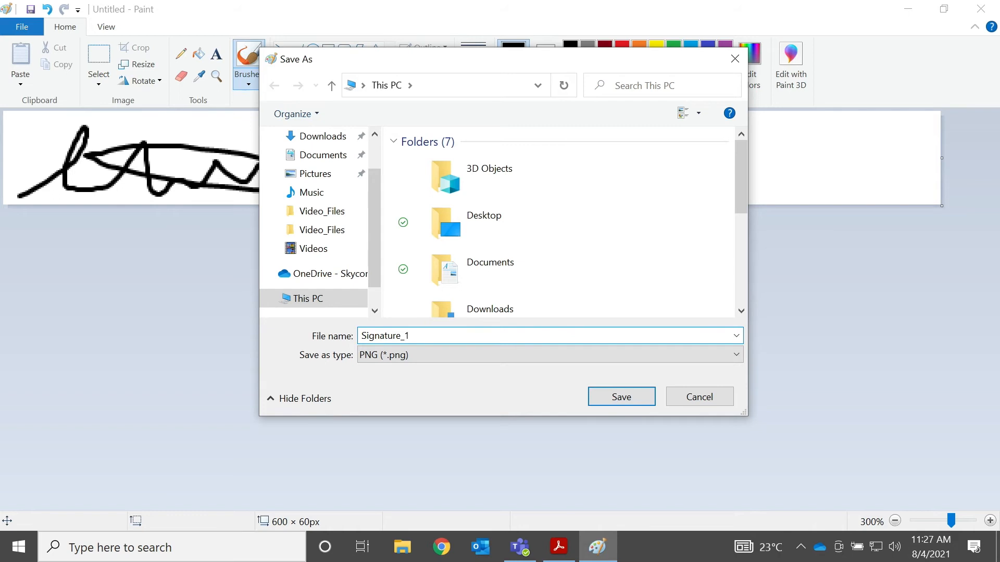
{"action": "left_click", "coordinate": [322, 158]}
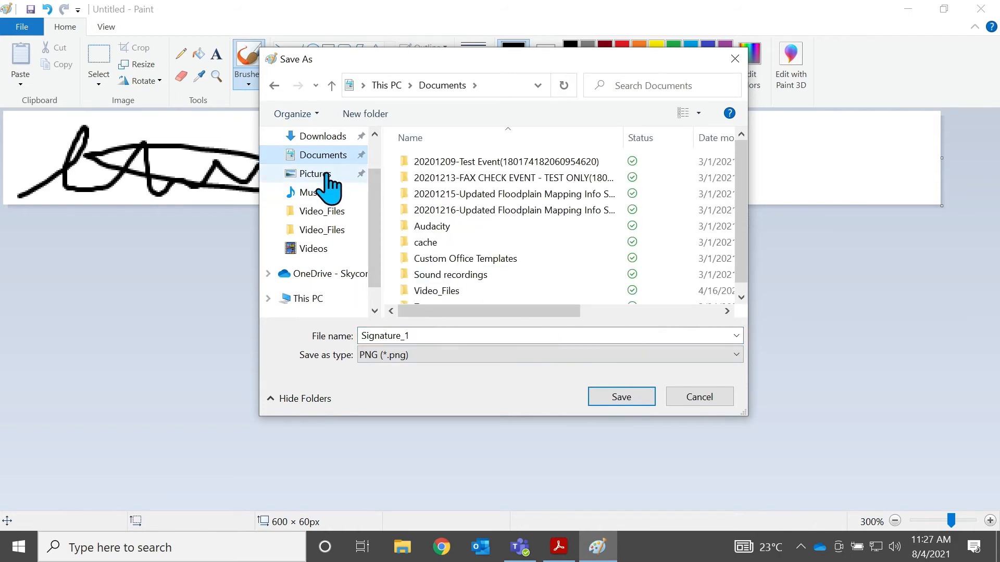
{"action": "scroll", "coordinate": [331, 206], "scroll_direction": "up", "scroll_amount": 1}
{"action": "scroll", "coordinate": [333, 208], "scroll_direction": "up", "scroll_amount": 1}
{"action": "left_click", "coordinate": [325, 169]}
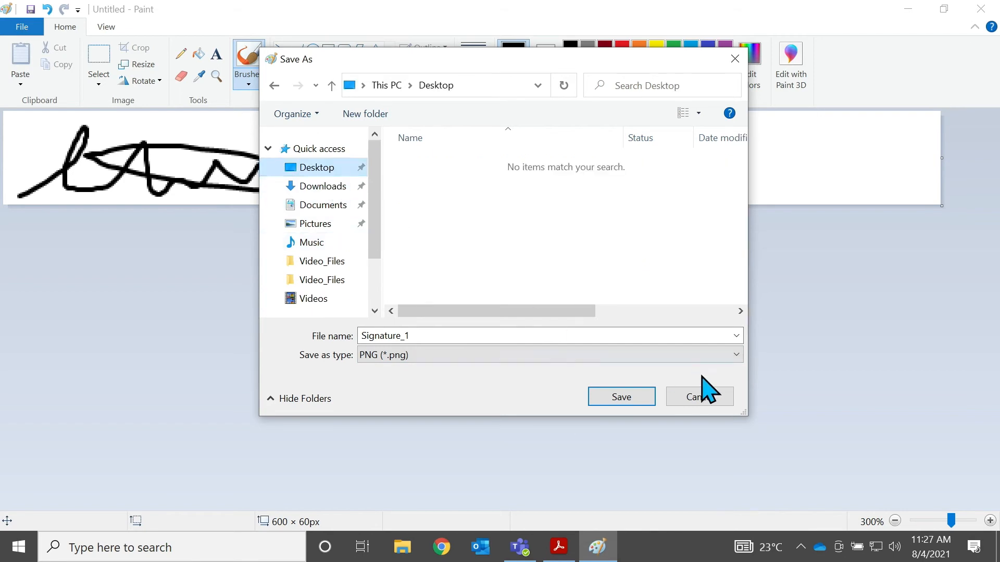
{"action": "left_click", "coordinate": [624, 395]}
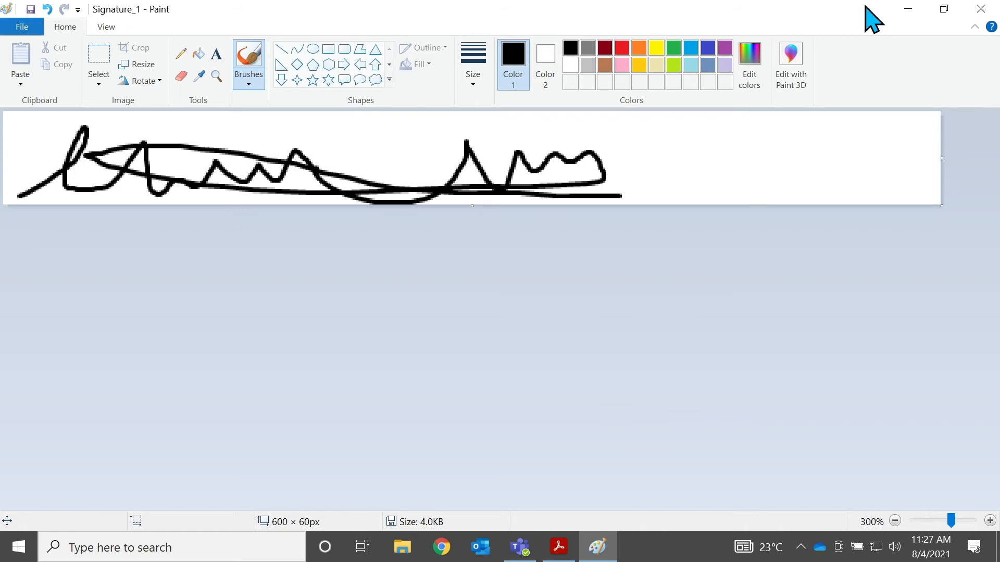
Minimize Paint, return to Acrobat, and start adding a new signature from the Sign options.
{"action": "left_click", "coordinate": [908, 8]}
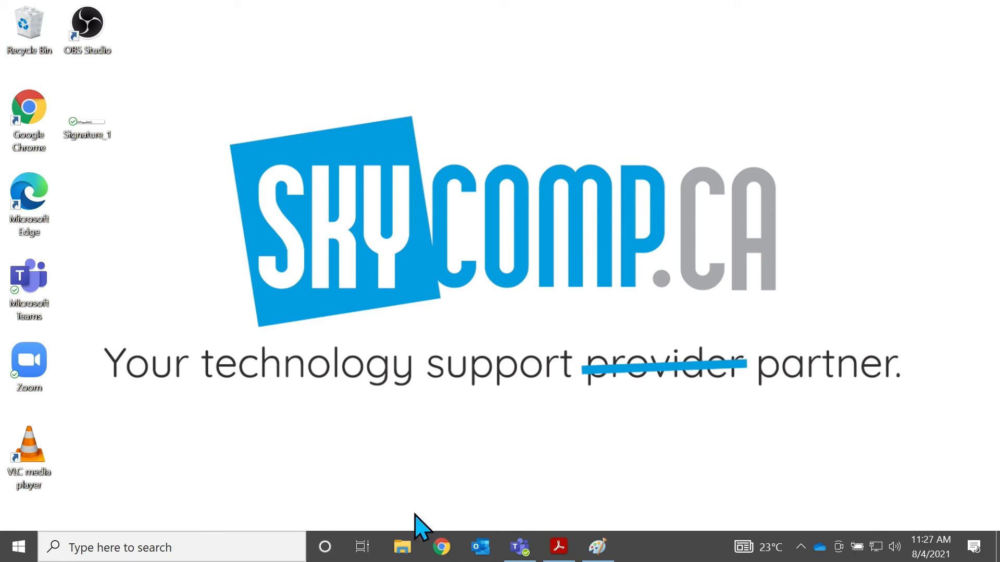
{"action": "left_click", "coordinate": [559, 547]}
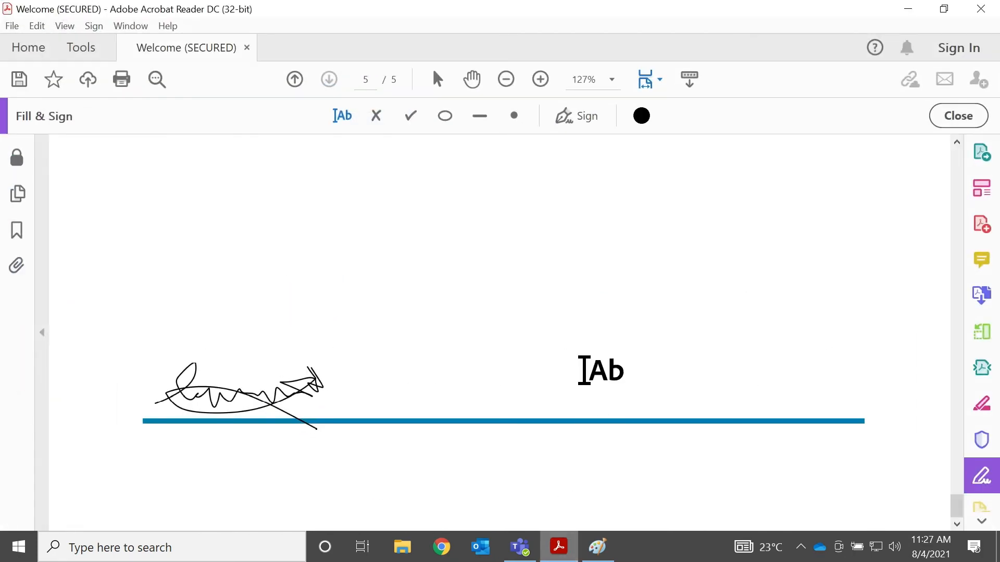
{"action": "left_click", "coordinate": [576, 117]}
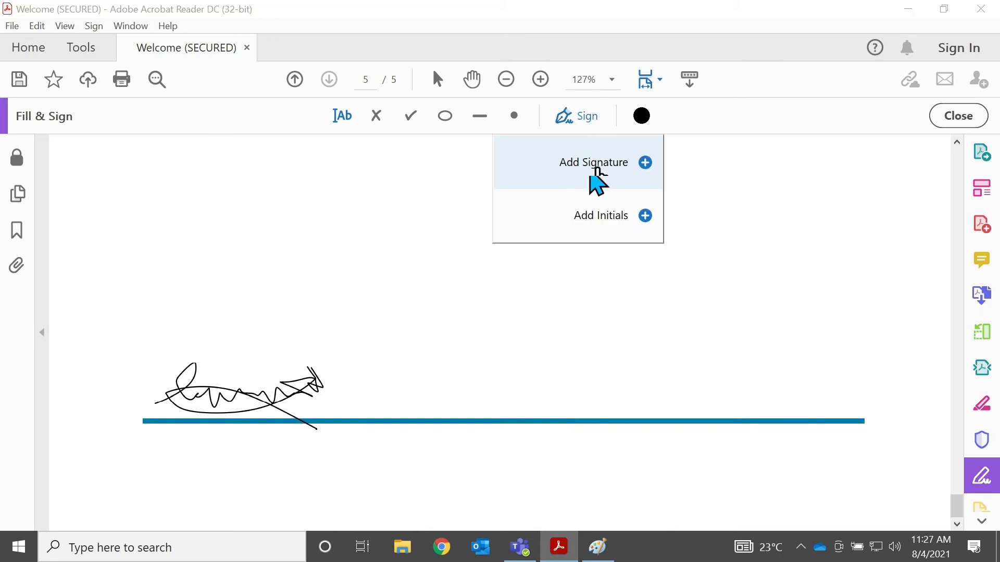
{"action": "left_click", "coordinate": [595, 166]}
Load Desktop\Signature_1 as an image signature, apply it, and place it beside the drawn one.
{"action": "left_click", "coordinate": [499, 336]}
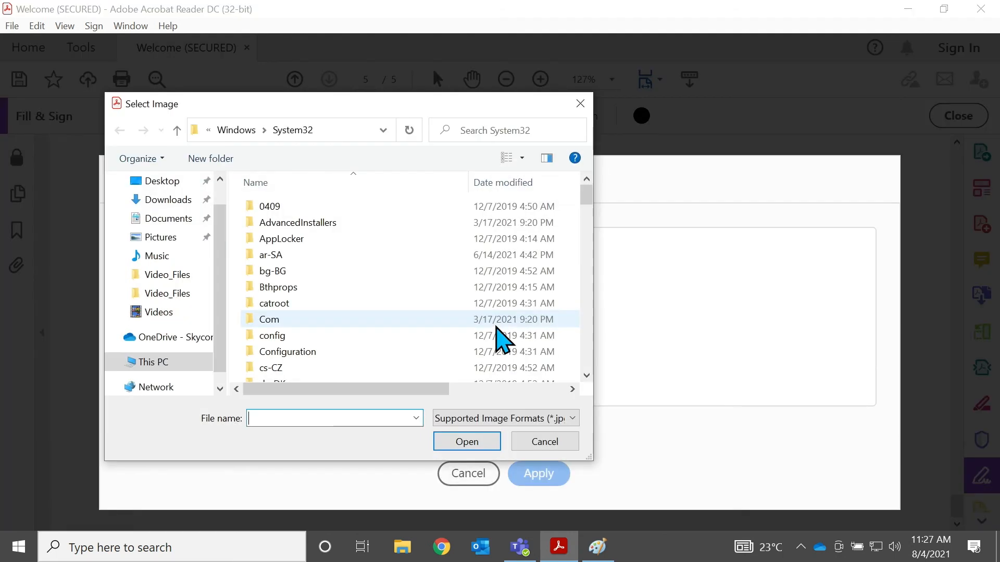
{"action": "left_click", "coordinate": [179, 183]}
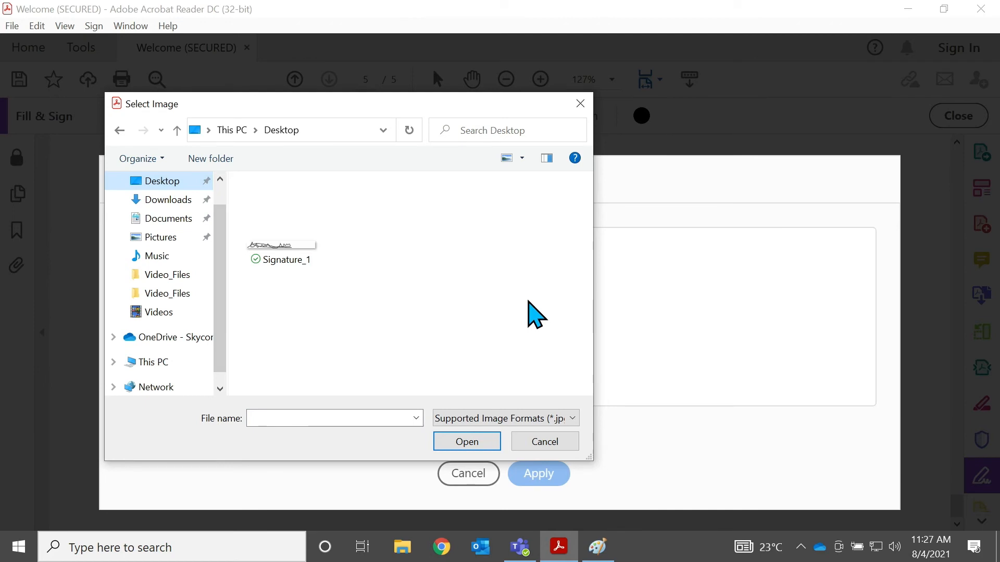
{"action": "double_click", "coordinate": [296, 241]}
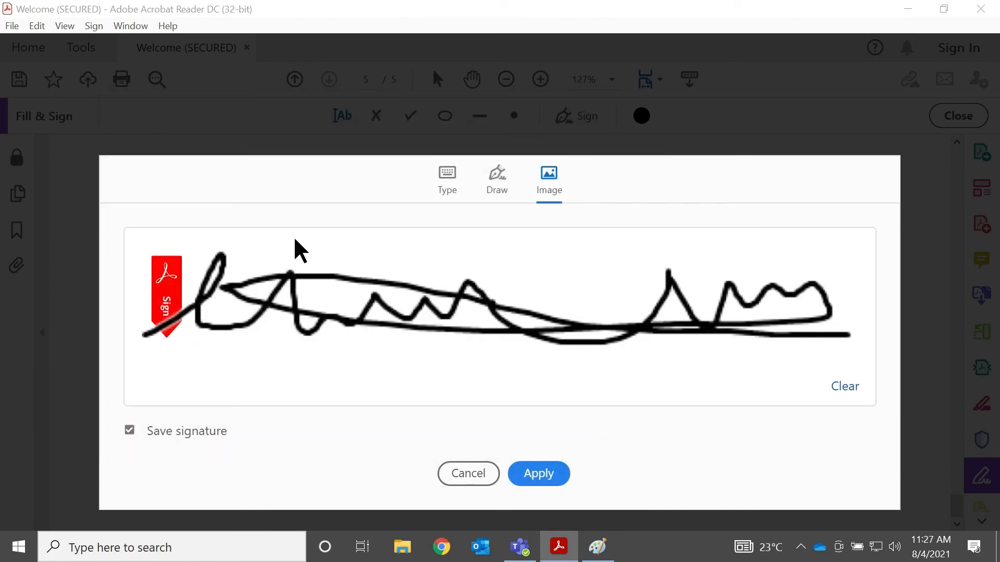
{"action": "left_click", "coordinate": [556, 475]}
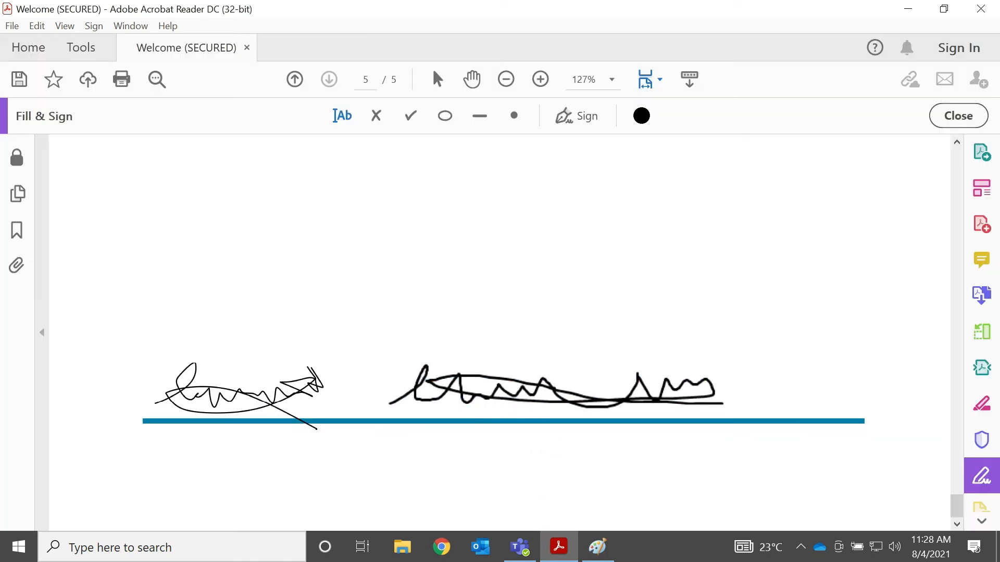
{"action": "left_click", "coordinate": [553, 384]}
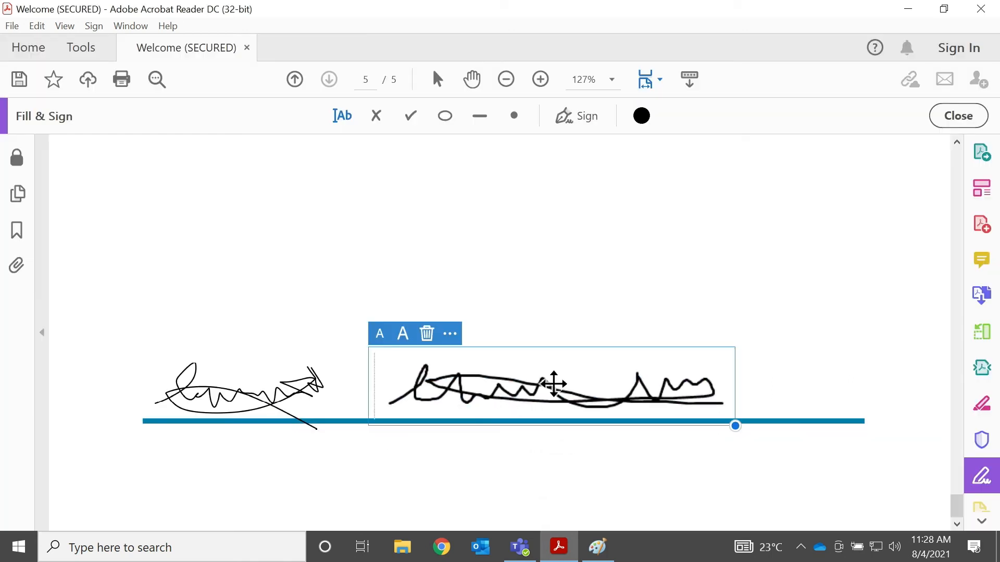
Shrink the Signature_1 image signature two steps, enlarge it one step, then deselect it.
{"action": "left_click", "coordinate": [380, 334]}
{"action": "left_click", "coordinate": [381, 334]}
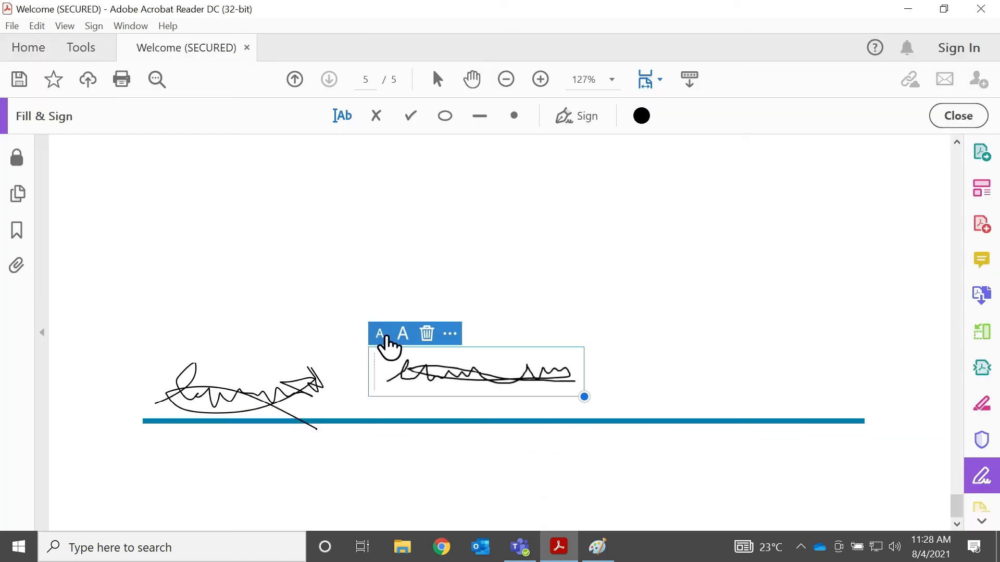
{"action": "left_click", "coordinate": [405, 333]}
{"action": "left_click", "coordinate": [409, 334]}
{"action": "left_click", "coordinate": [653, 309]}
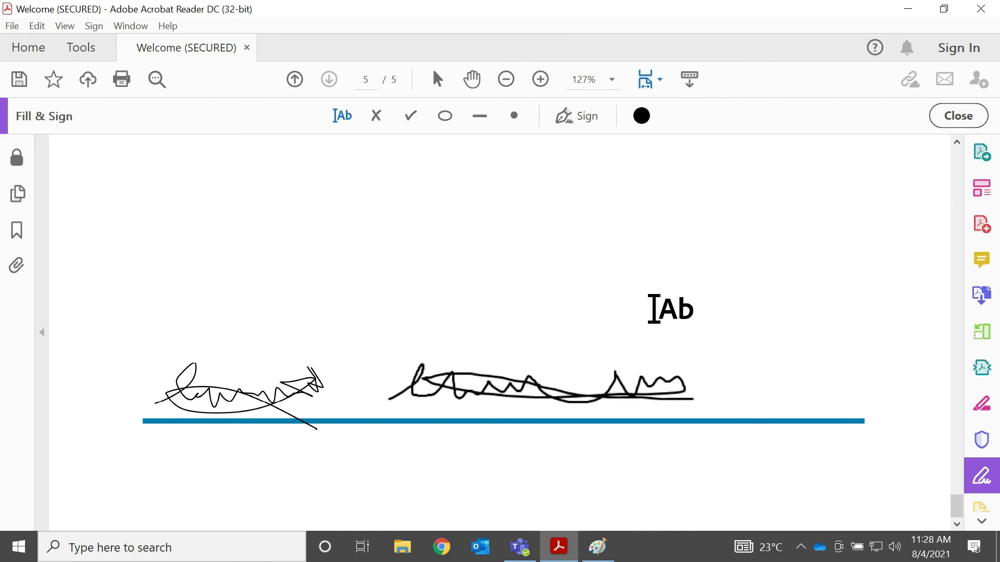
Save the signed PDF to the Desktop under the new name Signed-Document, then minimize Acrobat.
{"action": "left_click", "coordinate": [13, 27]}
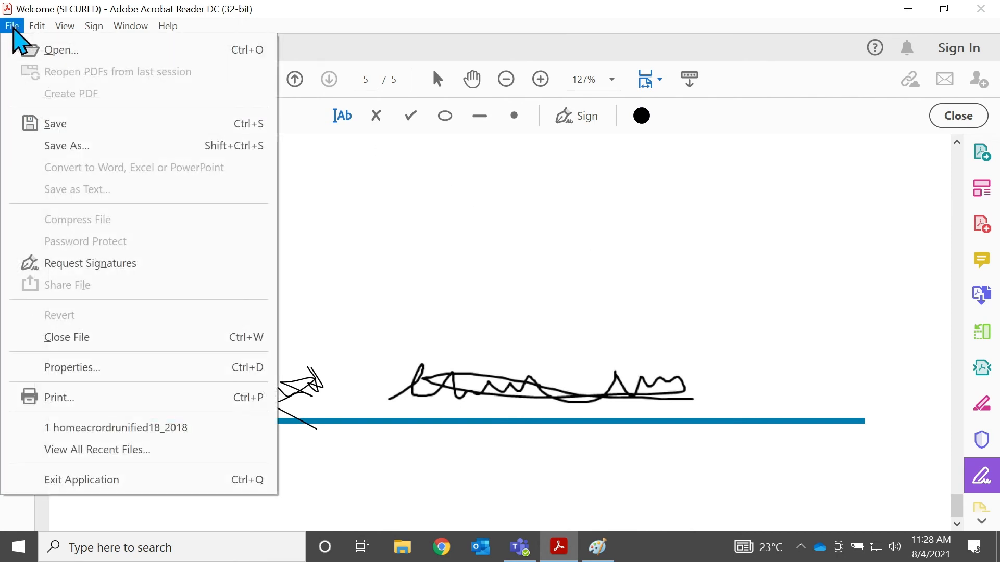
{"action": "left_click", "coordinate": [78, 146]}
{"action": "left_click", "coordinate": [410, 221]}
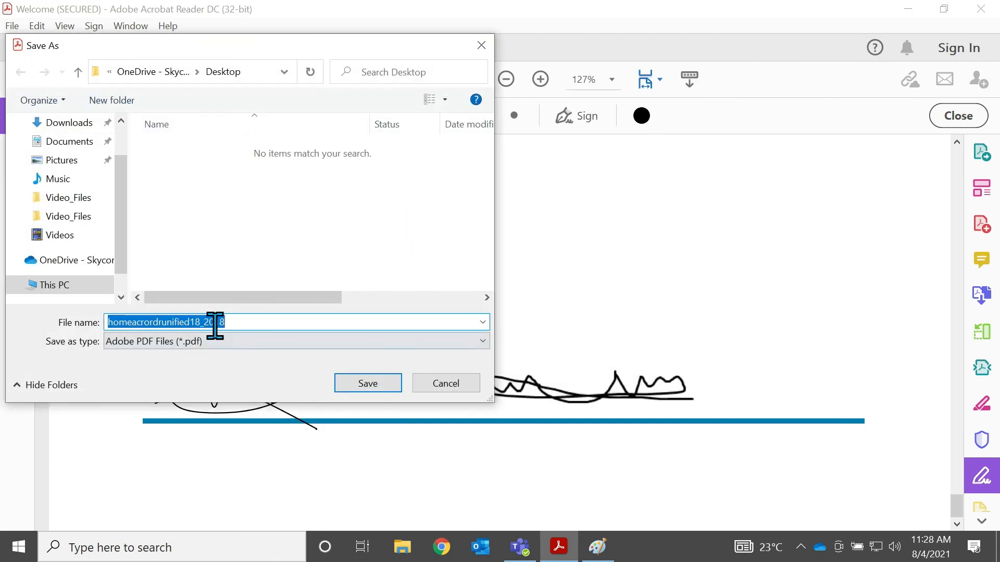
{"action": "key", "text": "BackSpace"}
{"action": "type", "text": "Sig"}
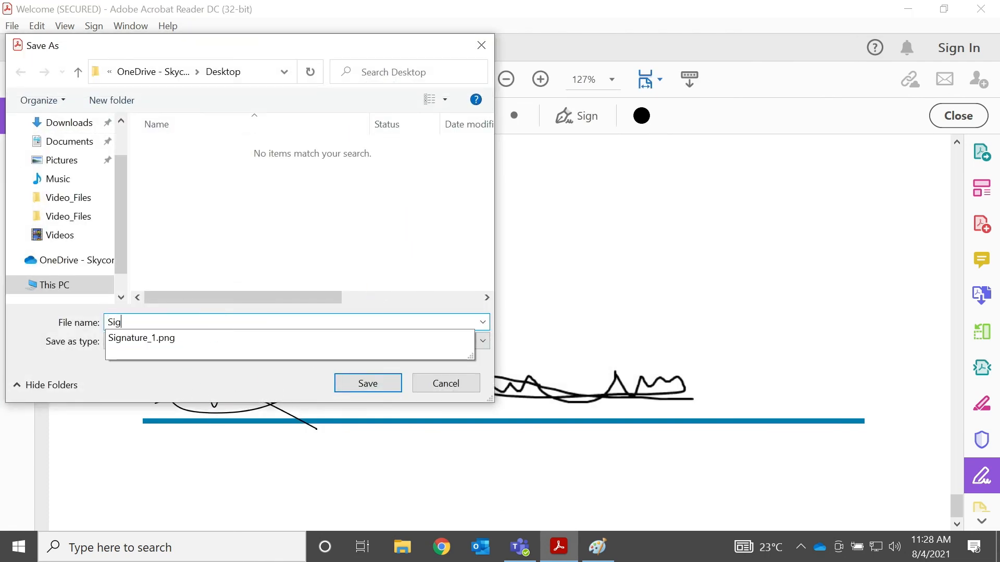
{"action": "type", "text": "ned-Document_Sebastian"}
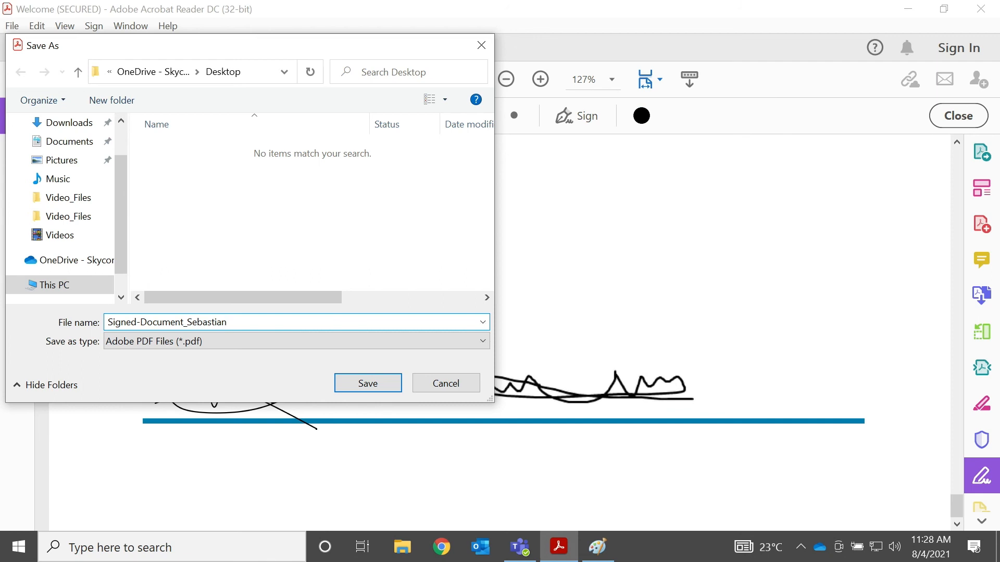
{"action": "left_click", "coordinate": [367, 383]}
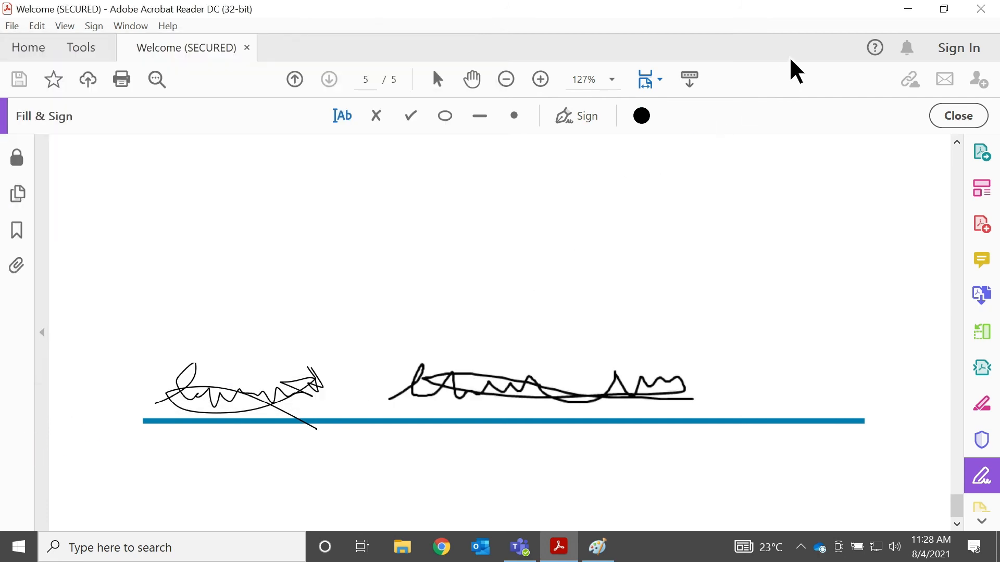
{"action": "left_click", "coordinate": [910, 12]}
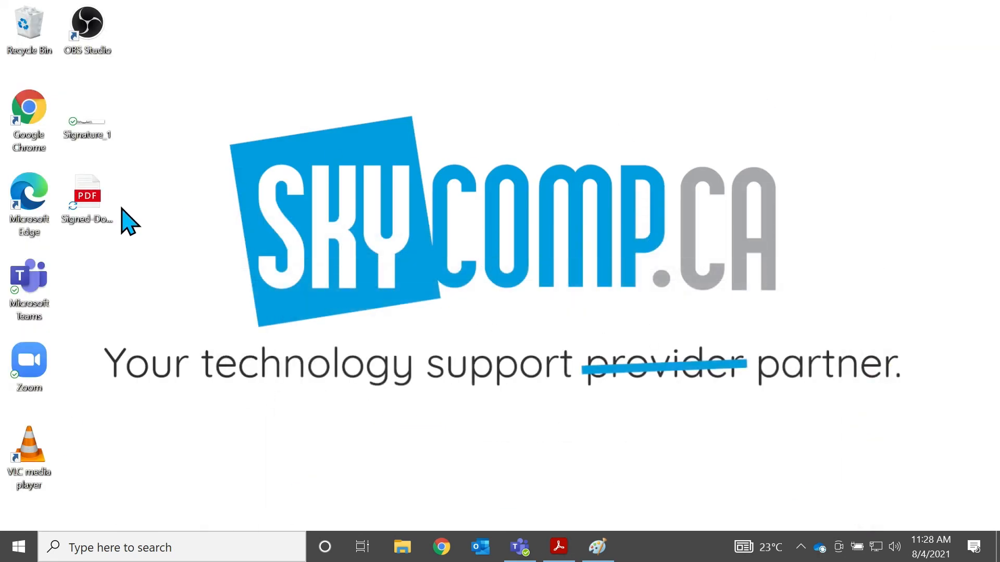
Open the Signed-Document PDF from the desktop in Edge and scroll down to page 5.
{"action": "double_click", "coordinate": [91, 203]}
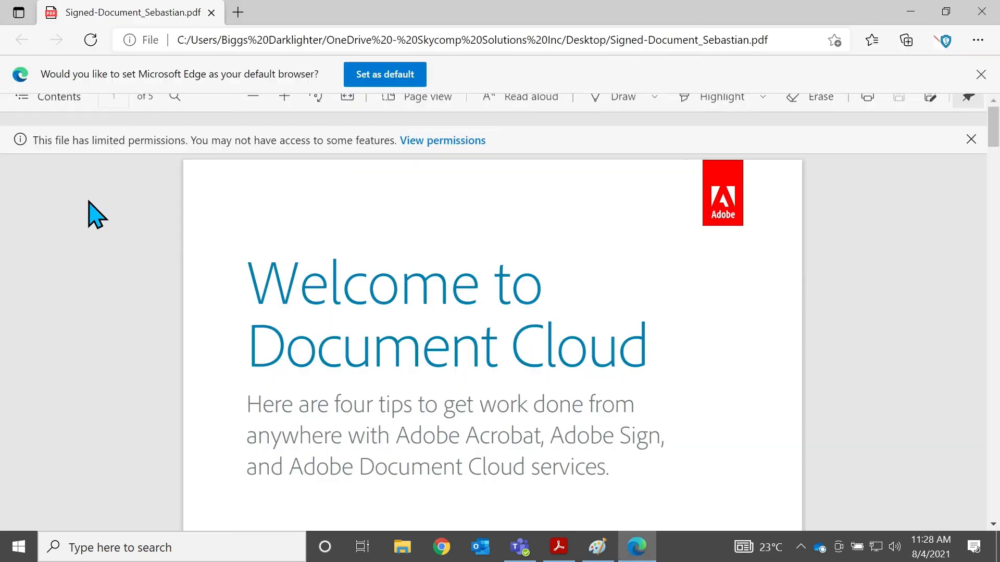
{"action": "scroll", "coordinate": [430, 269], "scroll_direction": "down", "scroll_amount": 10}
{"action": "scroll", "coordinate": [428, 260], "scroll_direction": "down", "scroll_amount": 20}
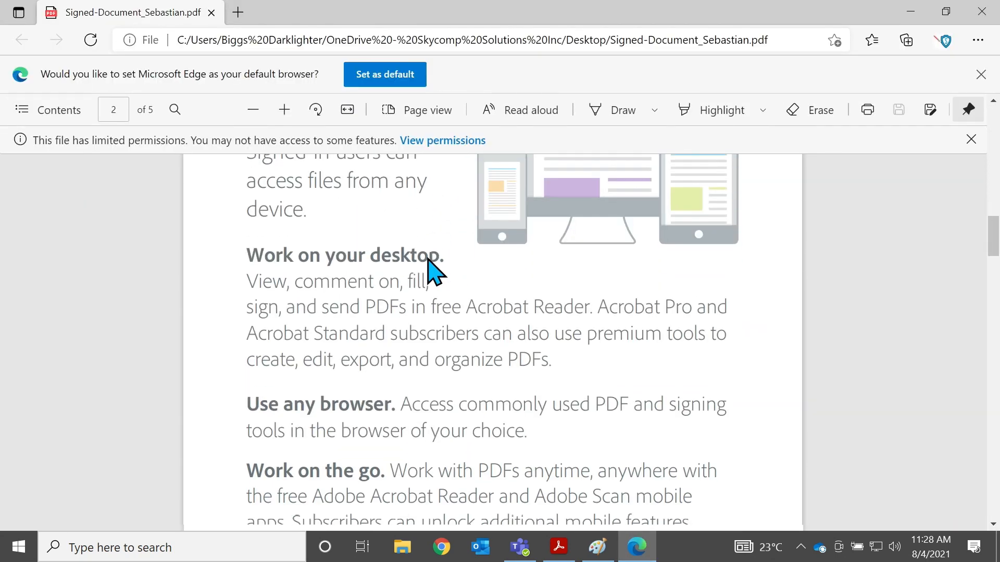
{"action": "scroll", "coordinate": [430, 271], "scroll_direction": "down", "scroll_amount": 20}
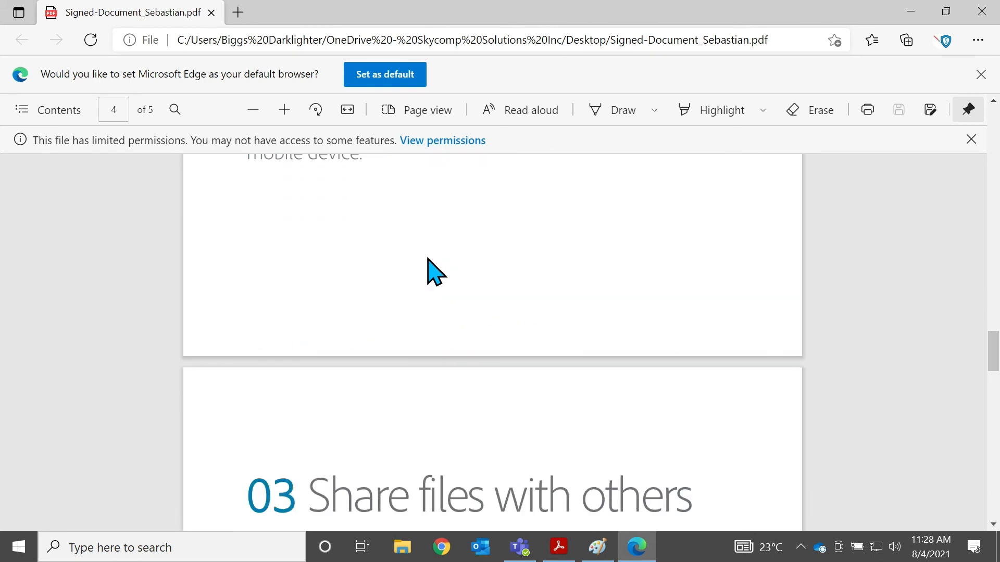
{"action": "scroll", "coordinate": [430, 268], "scroll_direction": "down", "scroll_amount": 2}
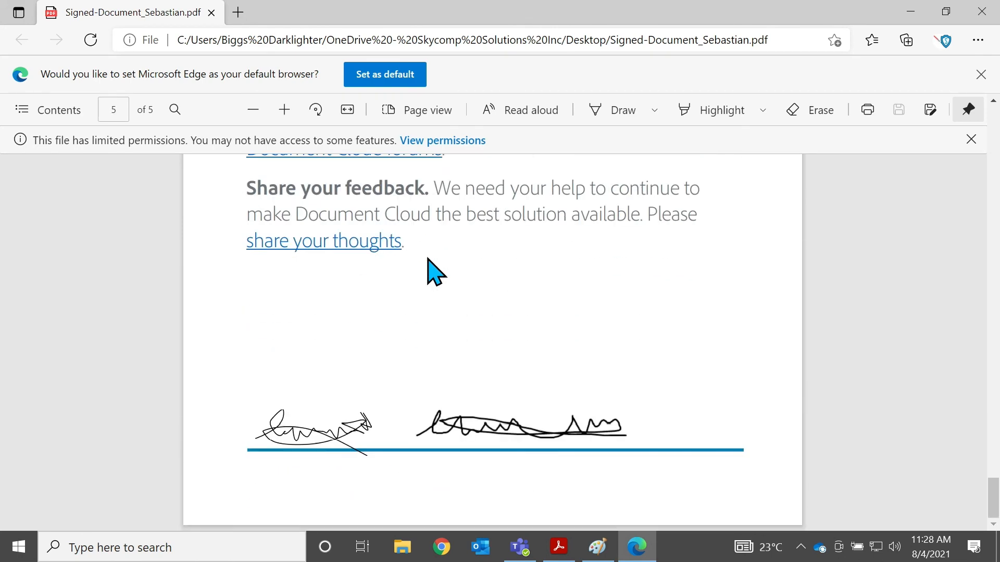